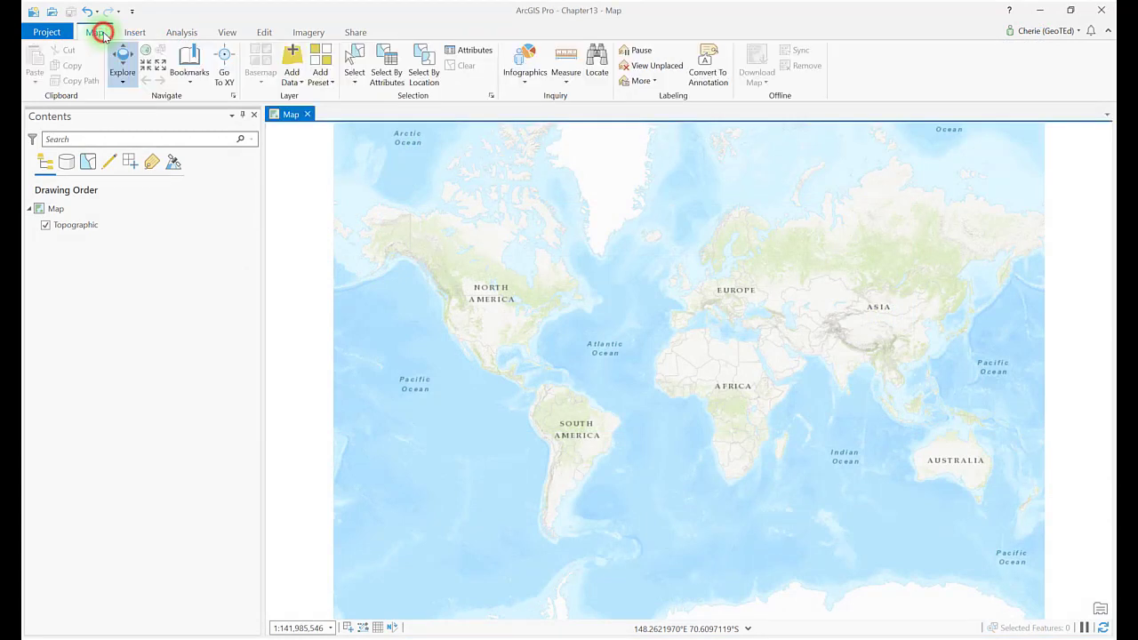
Add the LC08 band rasters B1 through B11 from the LandSAT Data folder as map layers
{"action": "left_click", "coordinate": [291, 67]}
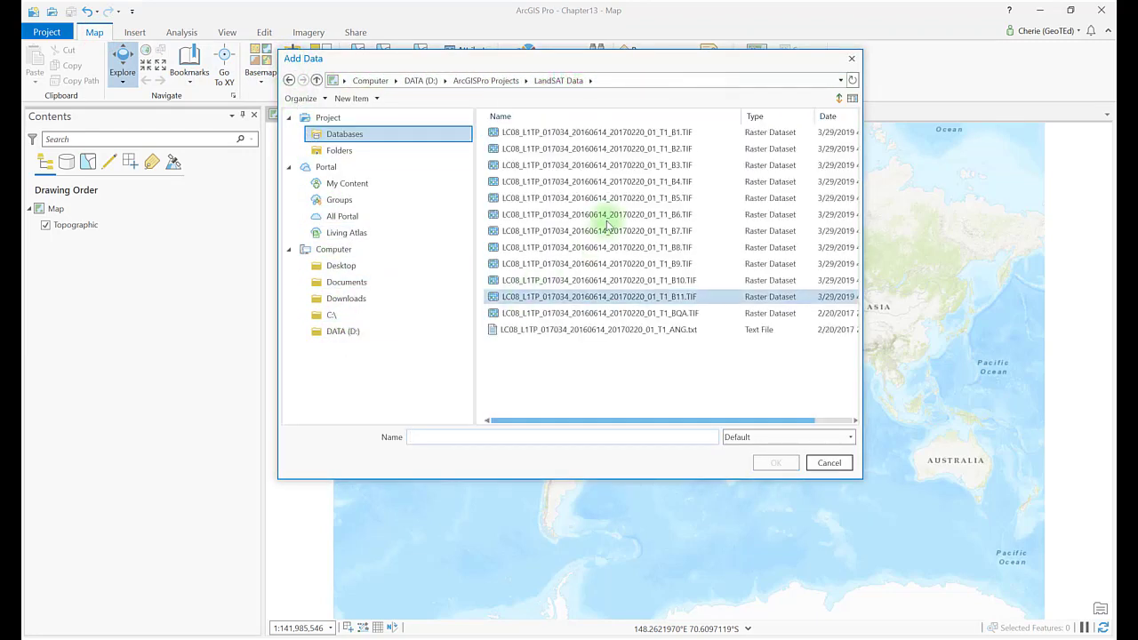
{"action": "left_click", "coordinate": [659, 131]}
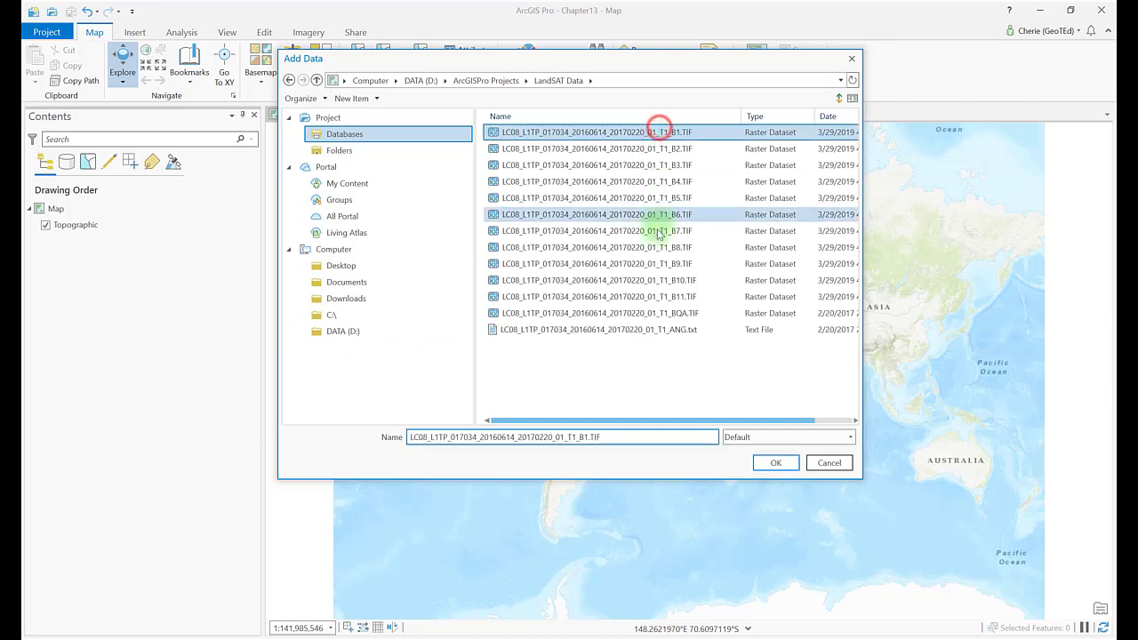
{"action": "left_click", "coordinate": [653, 296], "text": "shift"}
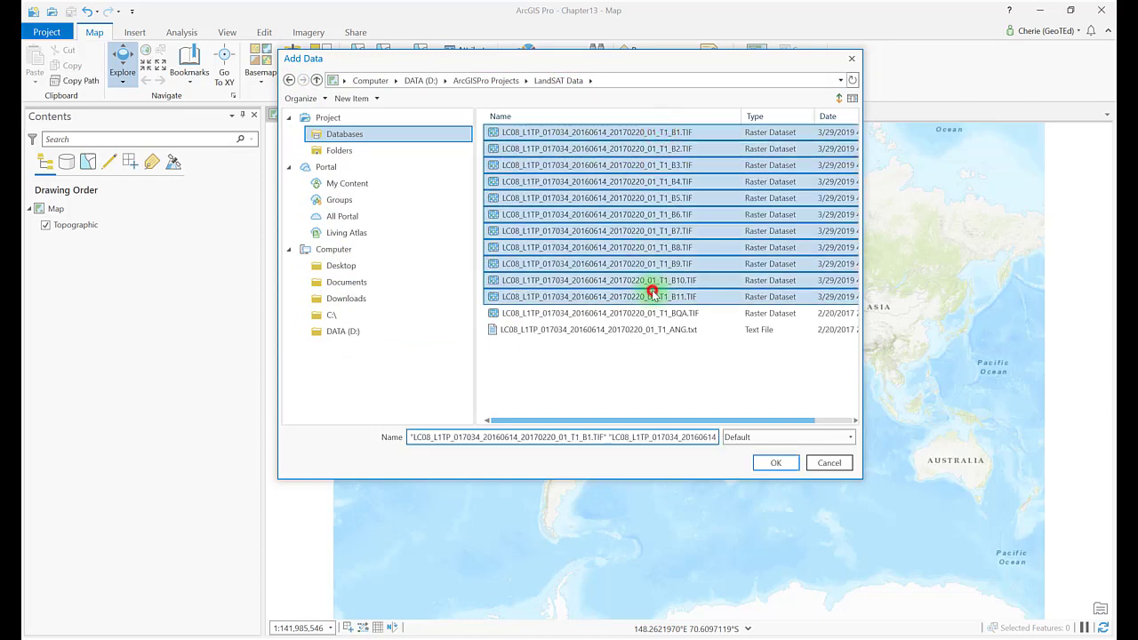
{"action": "left_click", "coordinate": [770, 463]}
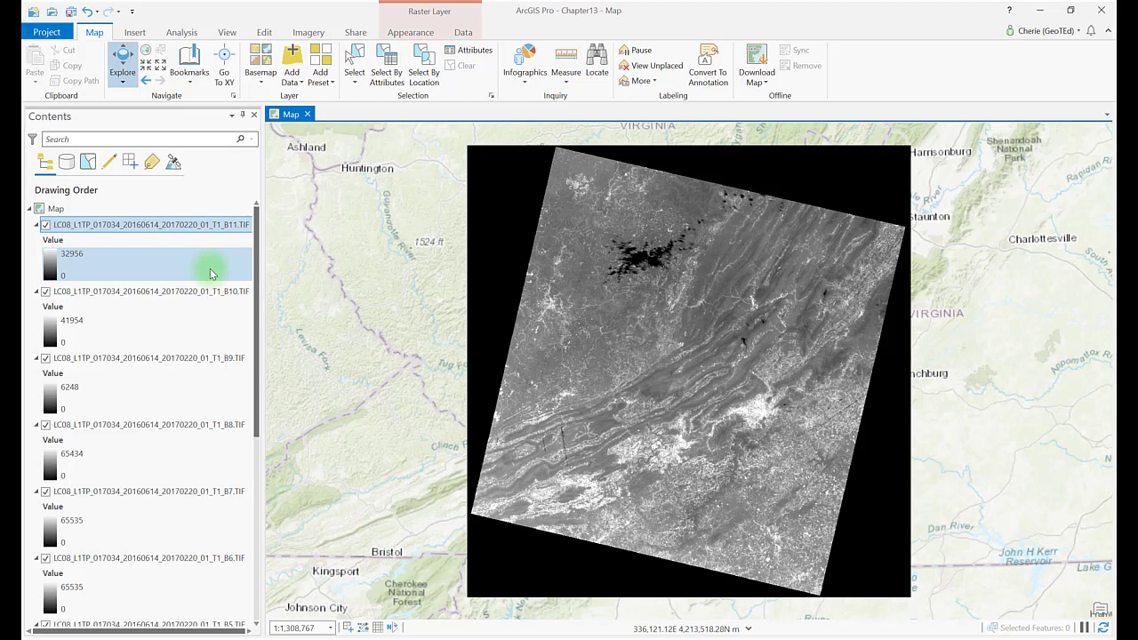
Collapse the legends of the B11, B10 and B9 band layers in Contents
{"action": "left_click", "coordinate": [36, 224]}
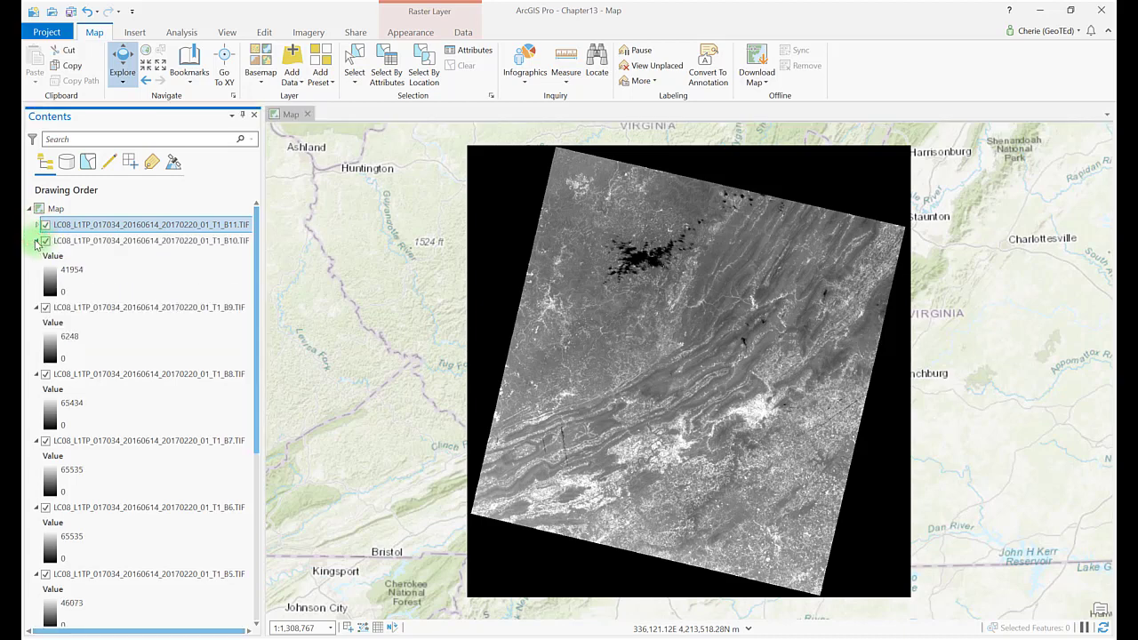
{"action": "left_click", "coordinate": [36, 240]}
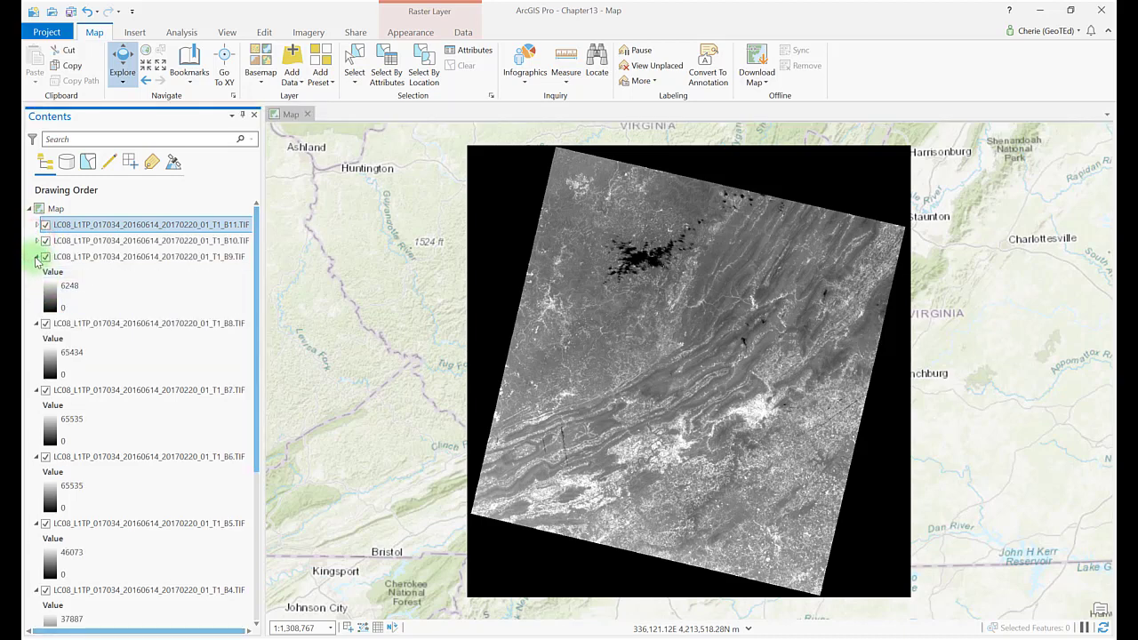
{"action": "left_click", "coordinate": [37, 256], "text": "ctrl"}
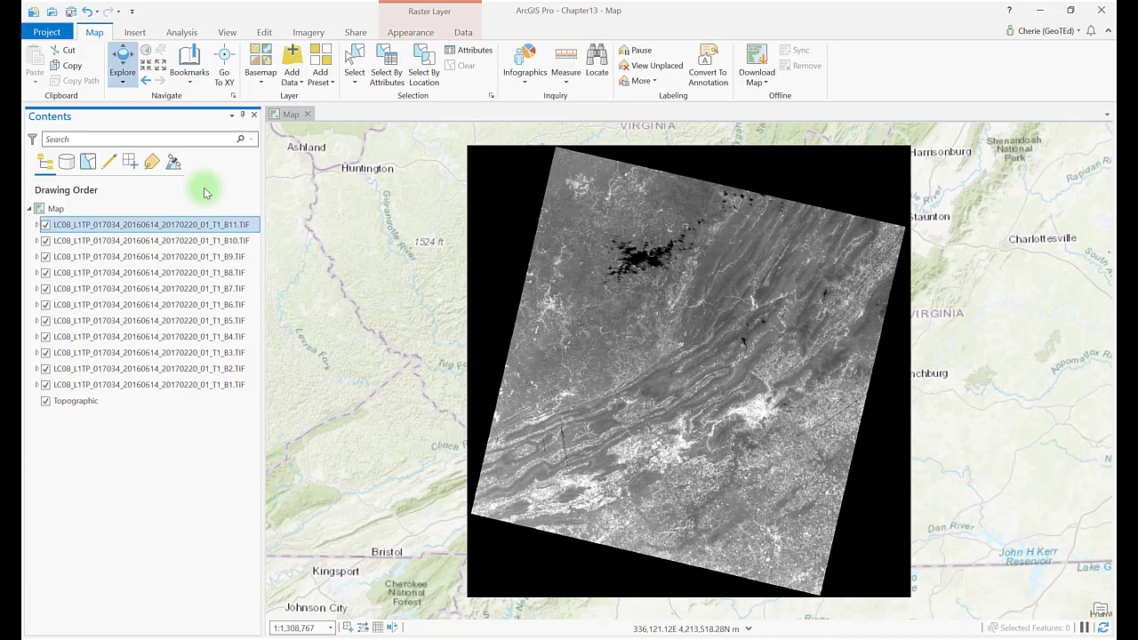
Drag the band layers up the drawing order so B1 sits on top and B11 at the bottom
{"action": "left_click", "coordinate": [78, 242], "text": "ctrl"}
{"action": "mouse_move", "coordinate": [77, 242]}
{"action": "left_mouse_down"}
{"action": "mouse_move", "coordinate": [77, 222]}
{"action": "mouse_move", "coordinate": [94, 223]}
{"action": "left_mouse_up"}
{"action": "left_click", "coordinate": [83, 255]}
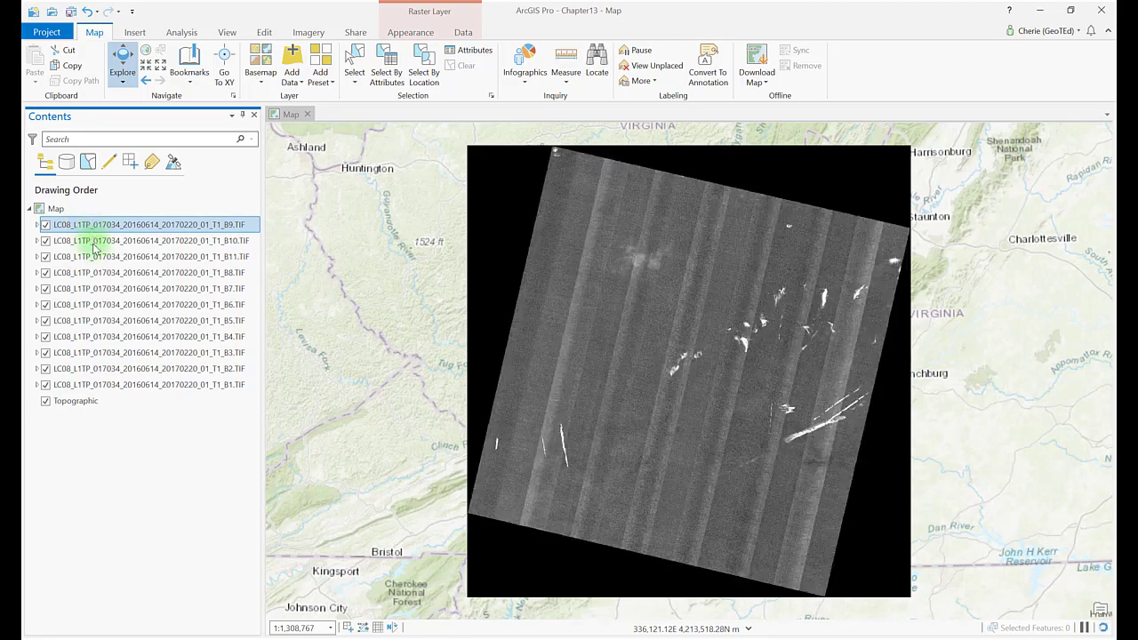
{"action": "left_click_drag", "start_coordinate": [93, 272], "coordinate": [98, 224]}
{"action": "left_click_drag", "start_coordinate": [203, 288], "coordinate": [210, 224]}
{"action": "left_click_drag", "start_coordinate": [210, 319], "coordinate": [211, 224]}
{"action": "left_click_drag", "start_coordinate": [211, 352], "coordinate": [211, 224]}
{"action": "mouse_move", "coordinate": [207, 368]}
{"action": "left_mouse_down"}
{"action": "mouse_move", "coordinate": [208, 224]}
{"action": "mouse_move", "coordinate": [204, 368]}
{"action": "mouse_move", "coordinate": [224, 215]}
{"action": "mouse_move", "coordinate": [204, 323]}
{"action": "mouse_move", "coordinate": [208, 376]}
{"action": "mouse_move", "coordinate": [221, 224]}
{"action": "left_mouse_up"}
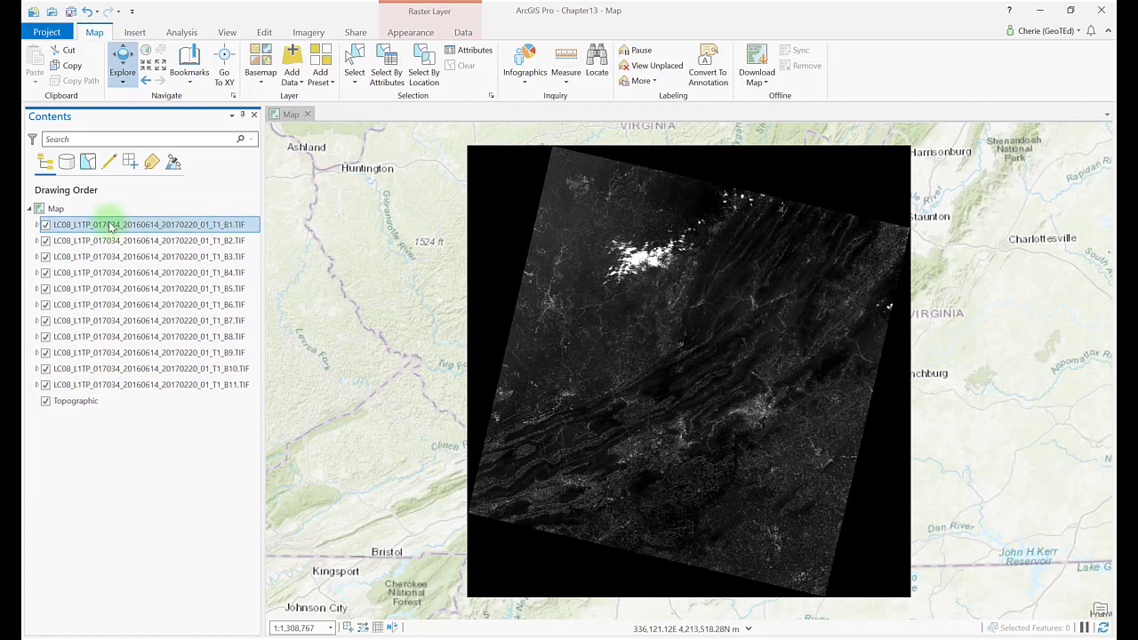
Switch off bands B1 through B10 one by one and select the B11 layer
{"action": "left_click", "coordinate": [45, 224]}
{"action": "left_click", "coordinate": [44, 241]}
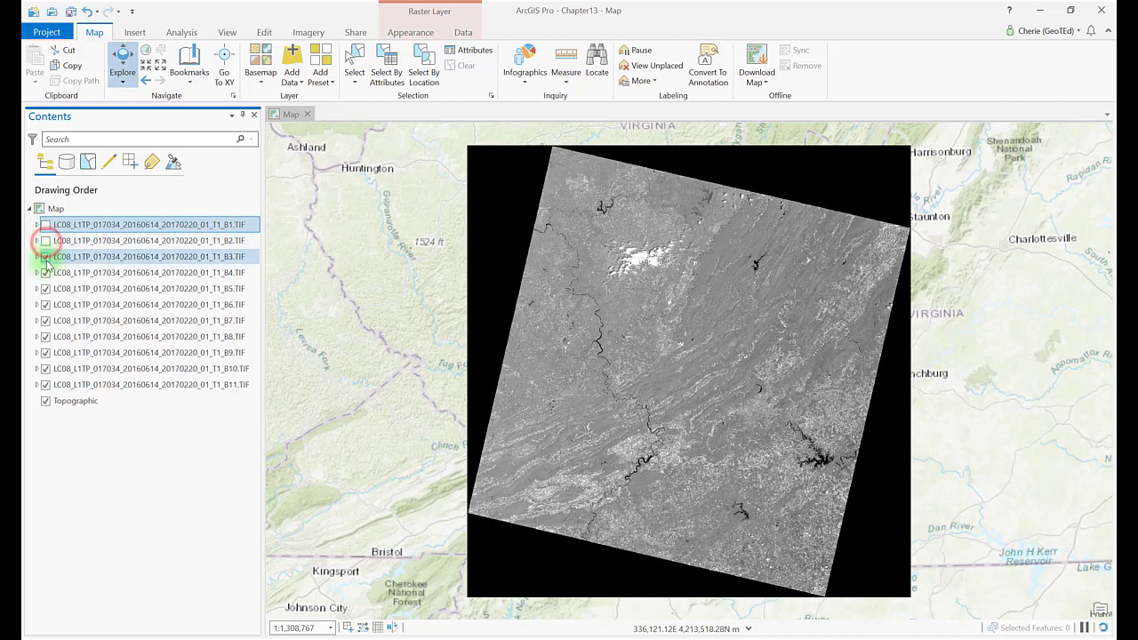
{"action": "left_click", "coordinate": [44, 257]}
{"action": "left_click", "coordinate": [45, 272]}
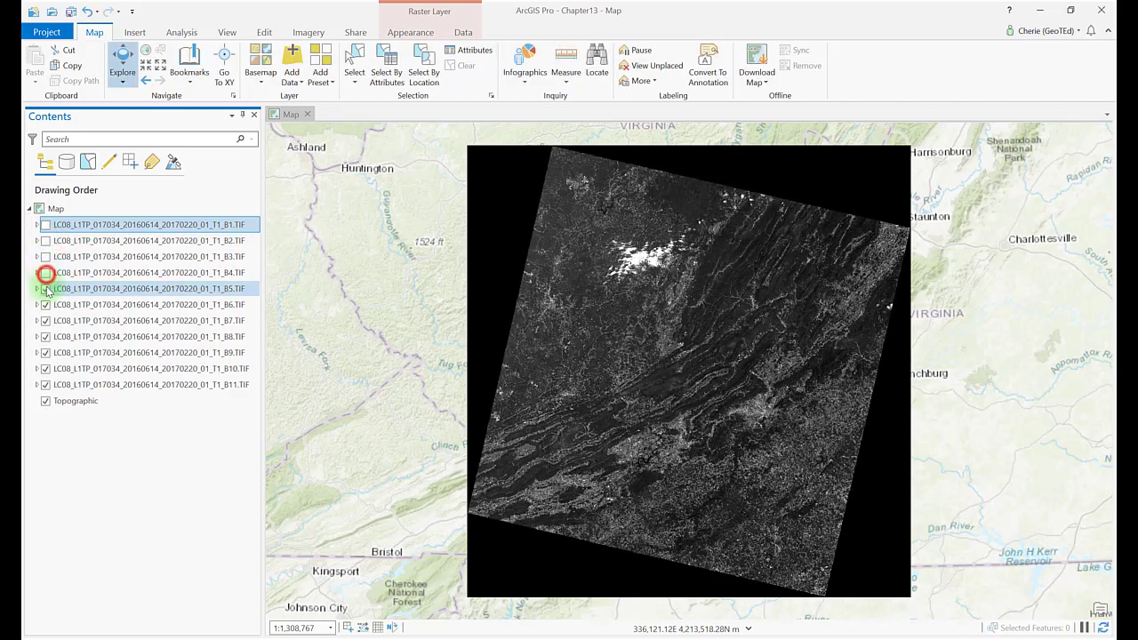
{"action": "left_click", "coordinate": [45, 289]}
{"action": "left_click", "coordinate": [45, 305]}
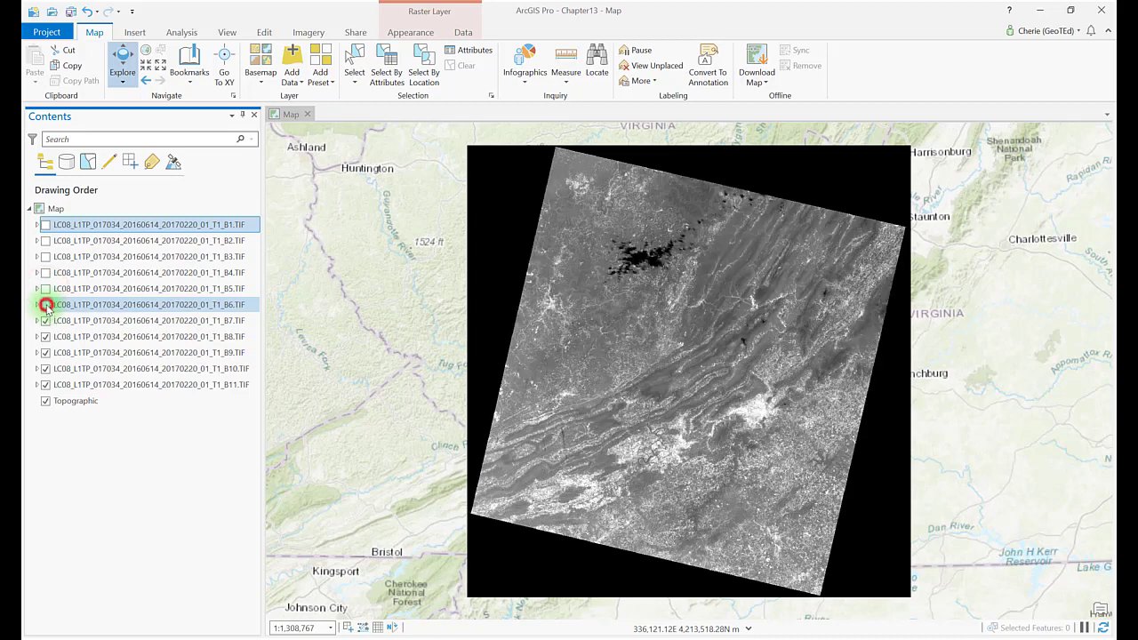
{"action": "left_click", "coordinate": [45, 321]}
{"action": "left_click", "coordinate": [46, 337]}
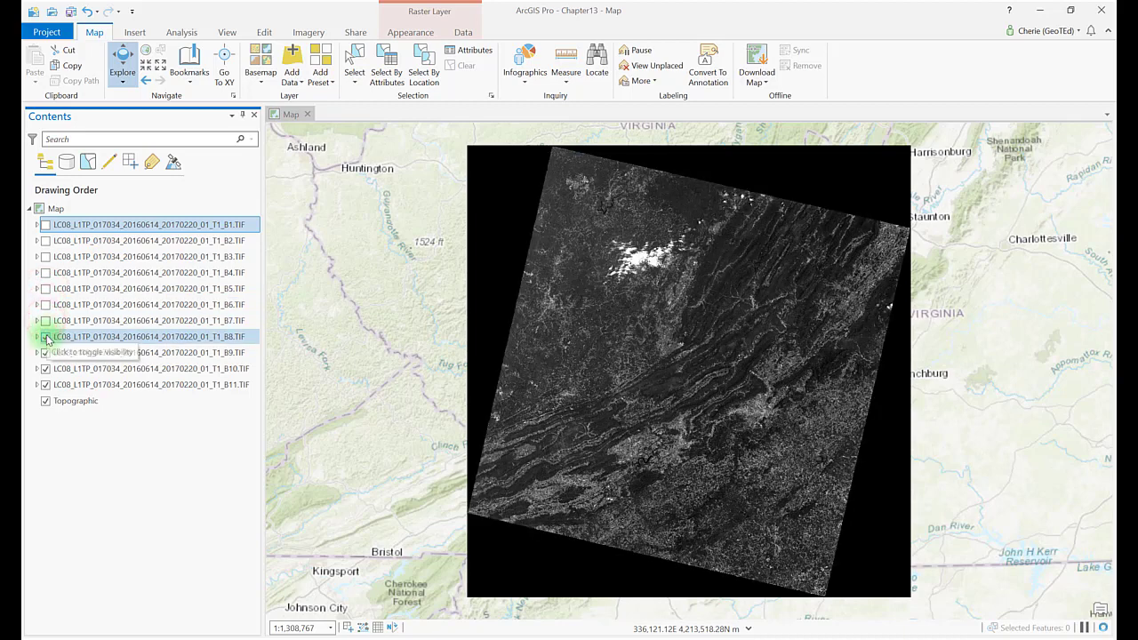
{"action": "left_click", "coordinate": [45, 353]}
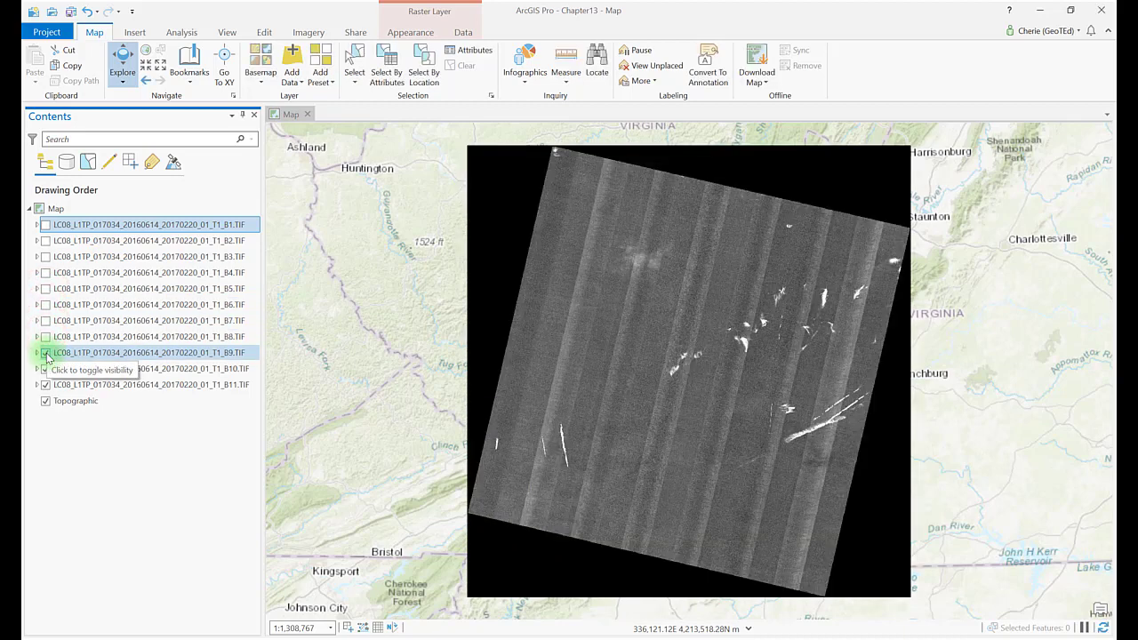
{"action": "left_click", "coordinate": [45, 369]}
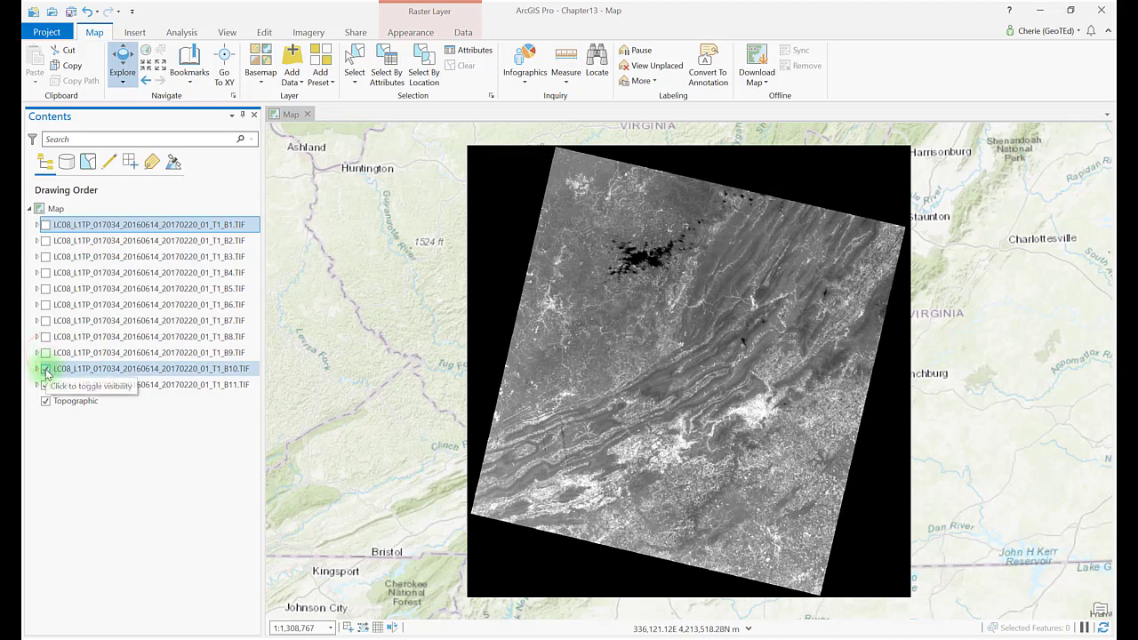
{"action": "left_click", "coordinate": [45, 369]}
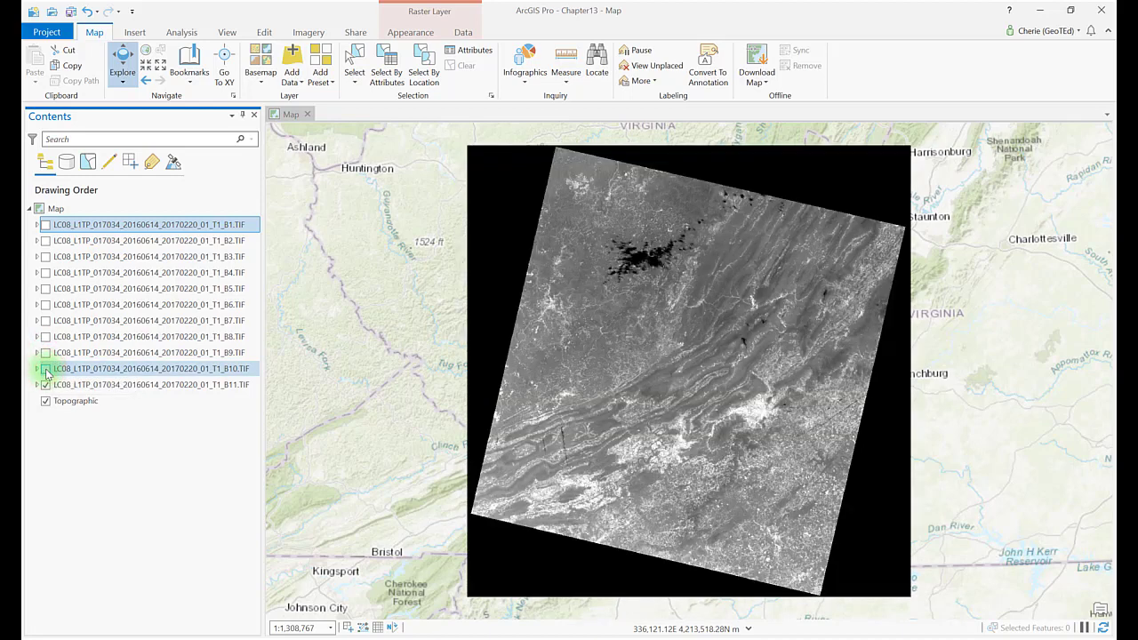
{"action": "left_click", "coordinate": [145, 386]}
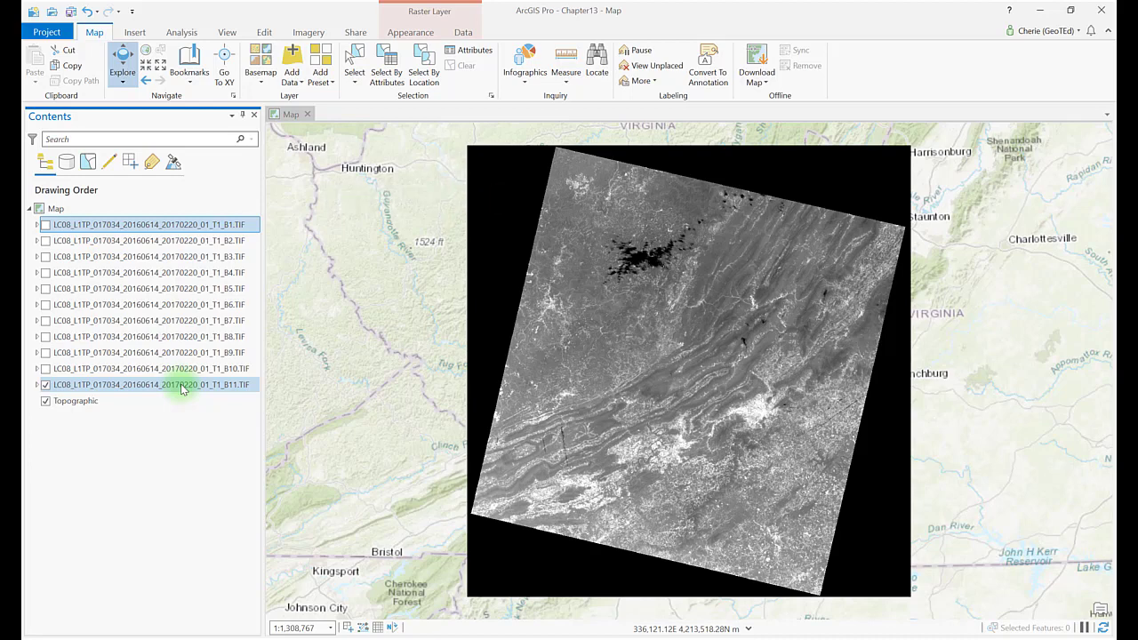
{"action": "left_click", "coordinate": [181, 388]}
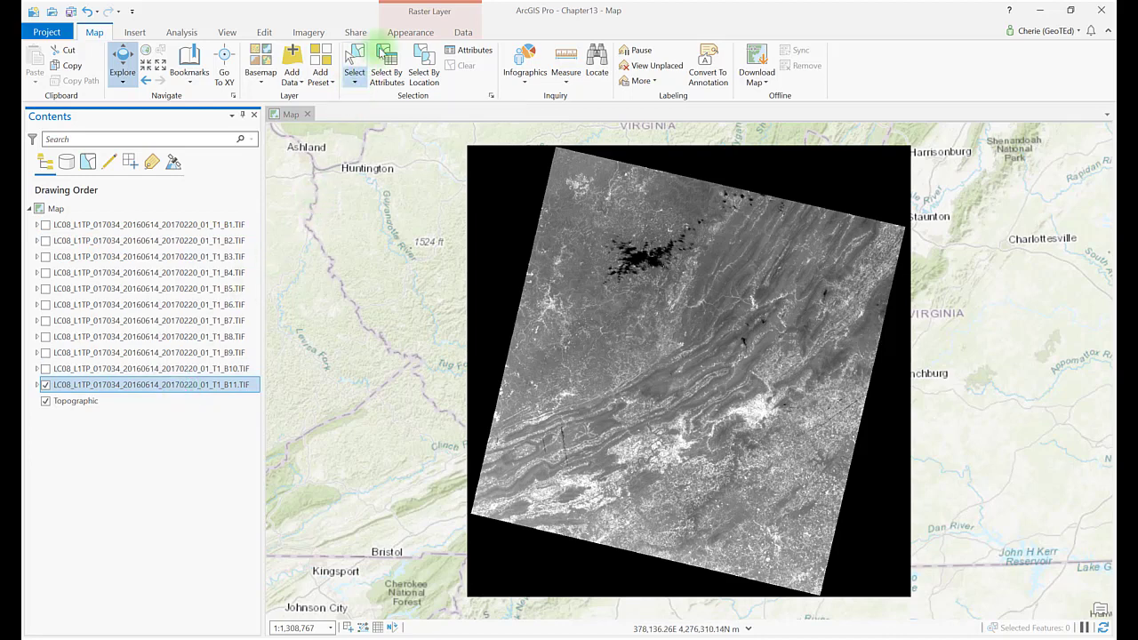
Give B11 Stretch symbology and display its black background value as transparent
{"action": "left_click", "coordinate": [417, 35]}
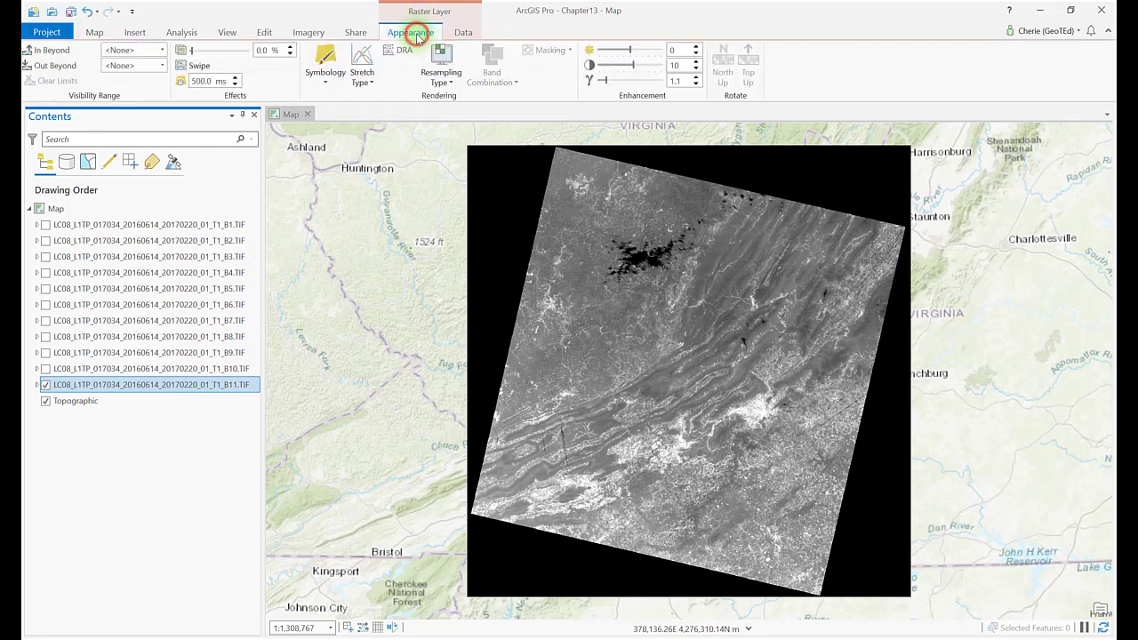
{"action": "left_click", "coordinate": [323, 62]}
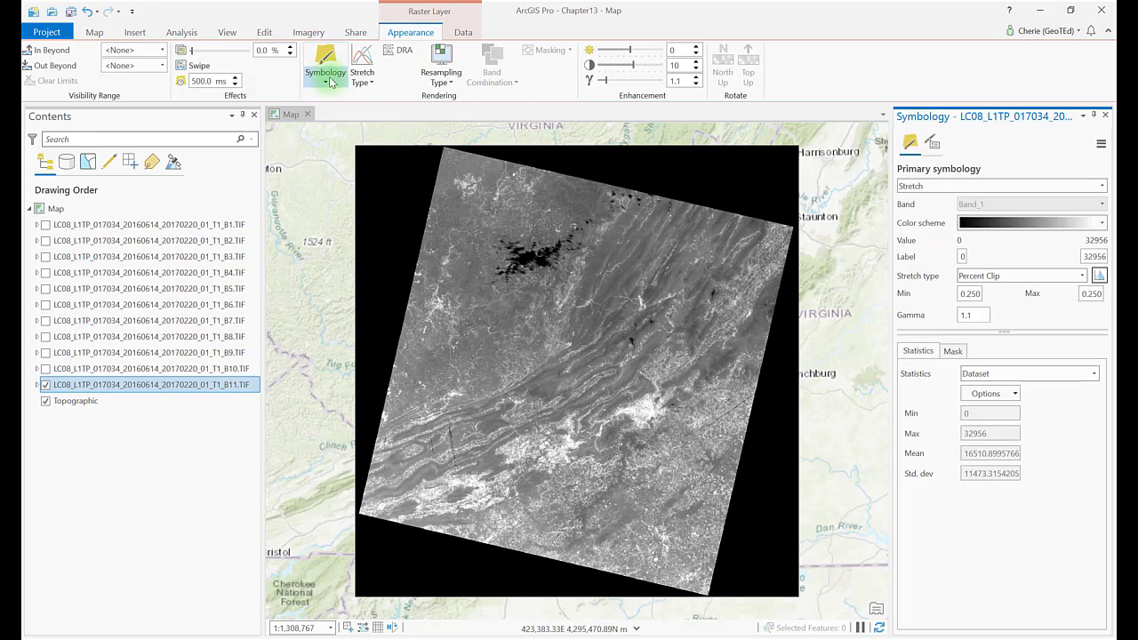
{"action": "left_click", "coordinate": [328, 82]}
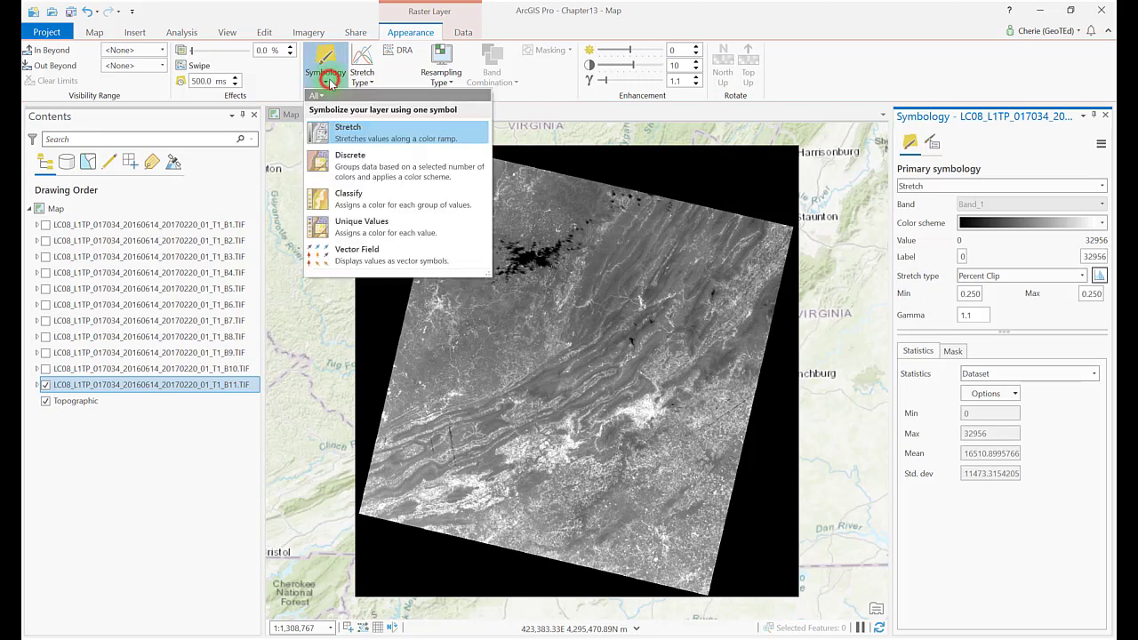
{"action": "left_click", "coordinate": [338, 132]}
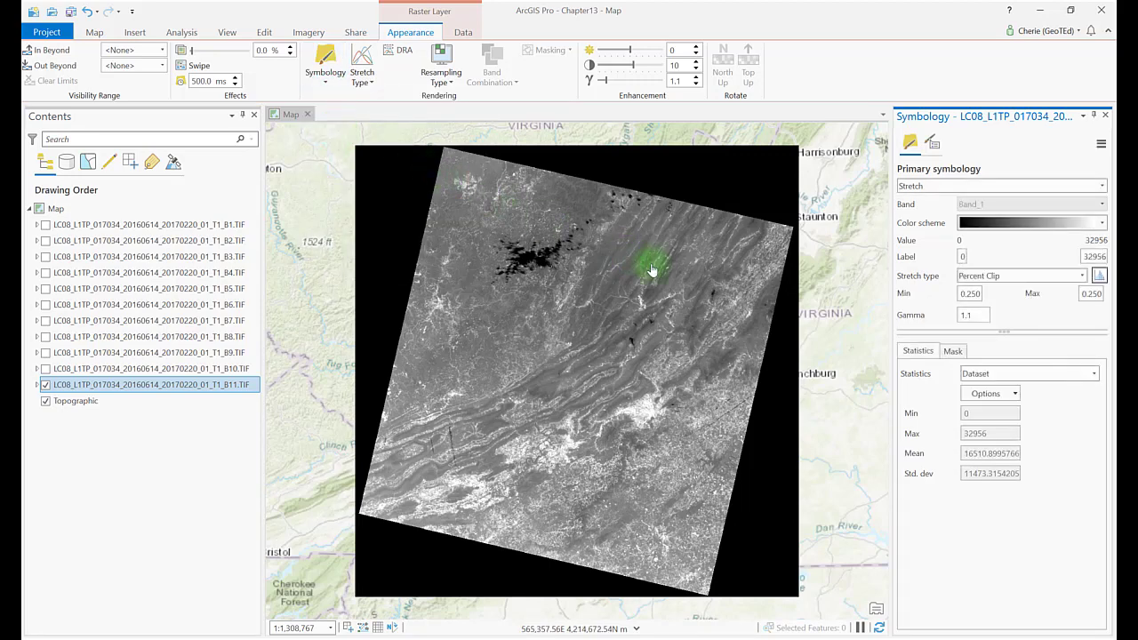
{"action": "left_click", "coordinate": [952, 350]}
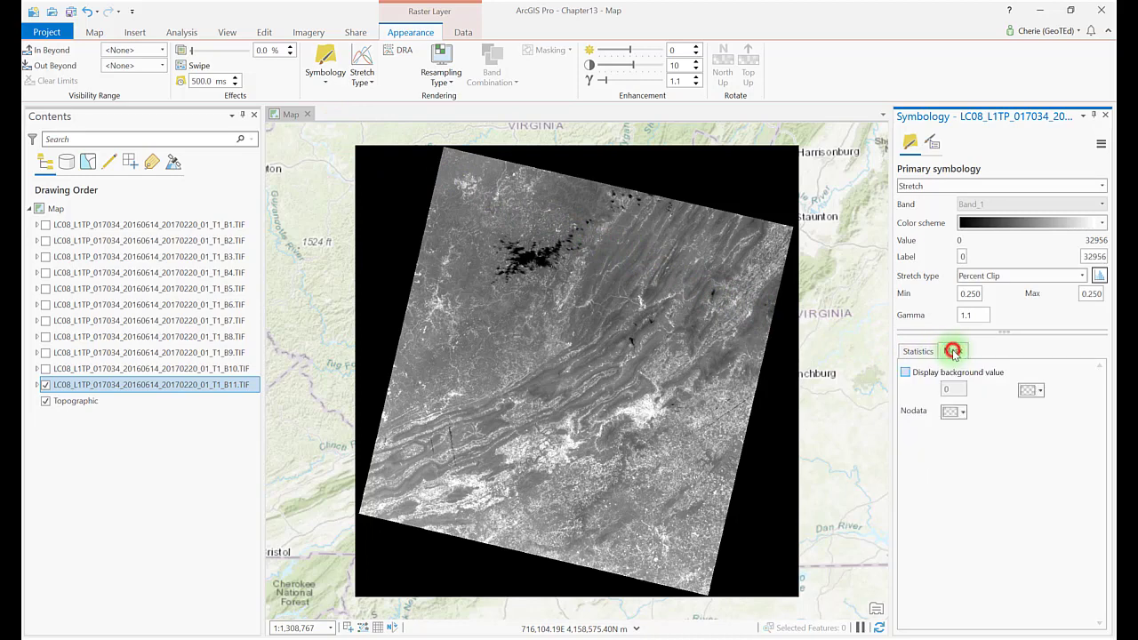
{"action": "left_click", "coordinate": [905, 374]}
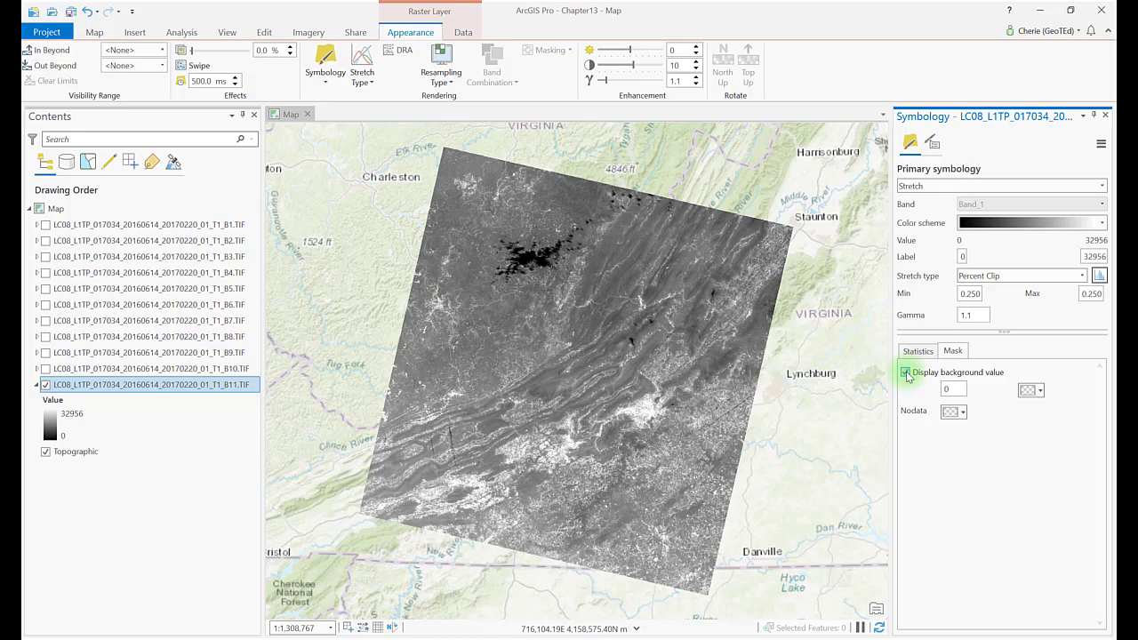
Make the B10 layer's background transparent too, then close the Symbology pane
{"action": "left_click", "coordinate": [197, 374]}
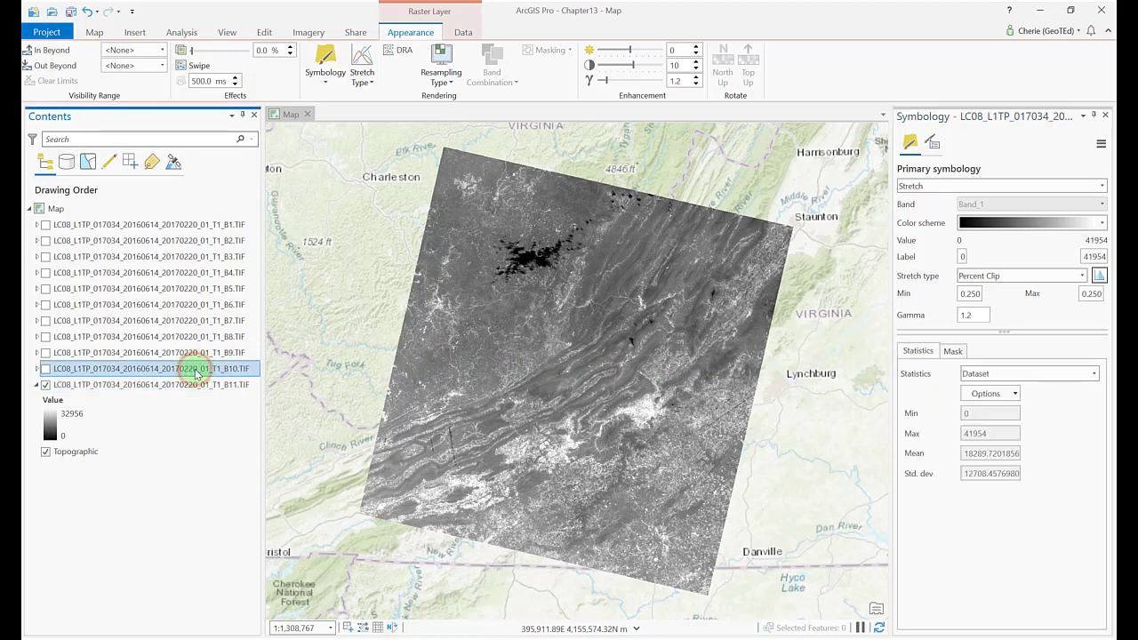
{"action": "left_click", "coordinate": [953, 352]}
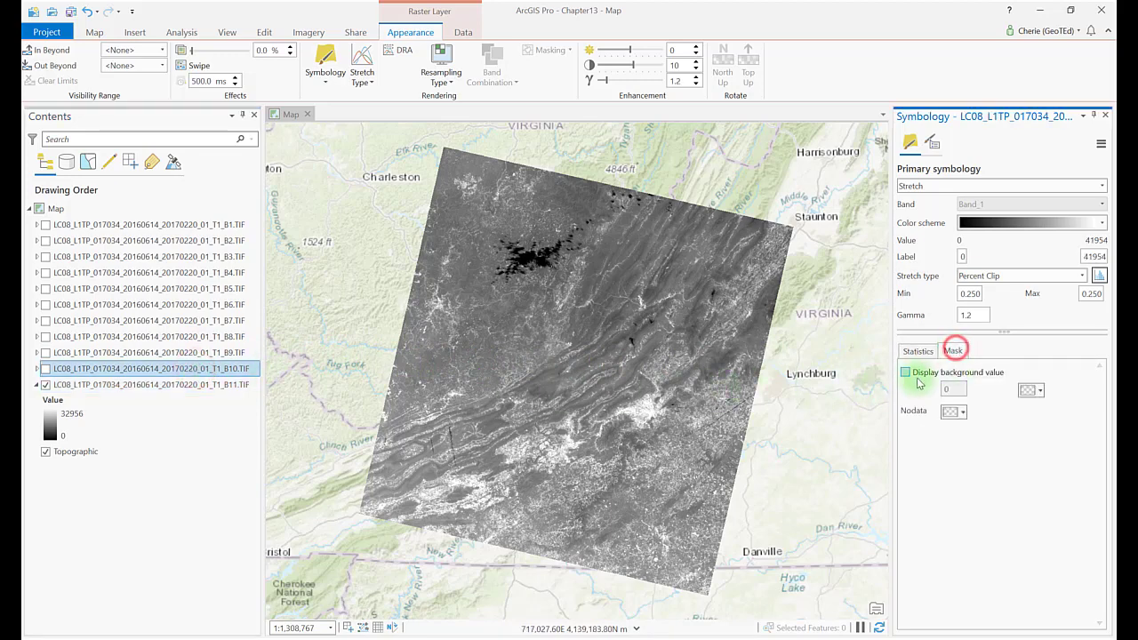
{"action": "left_click", "coordinate": [904, 374]}
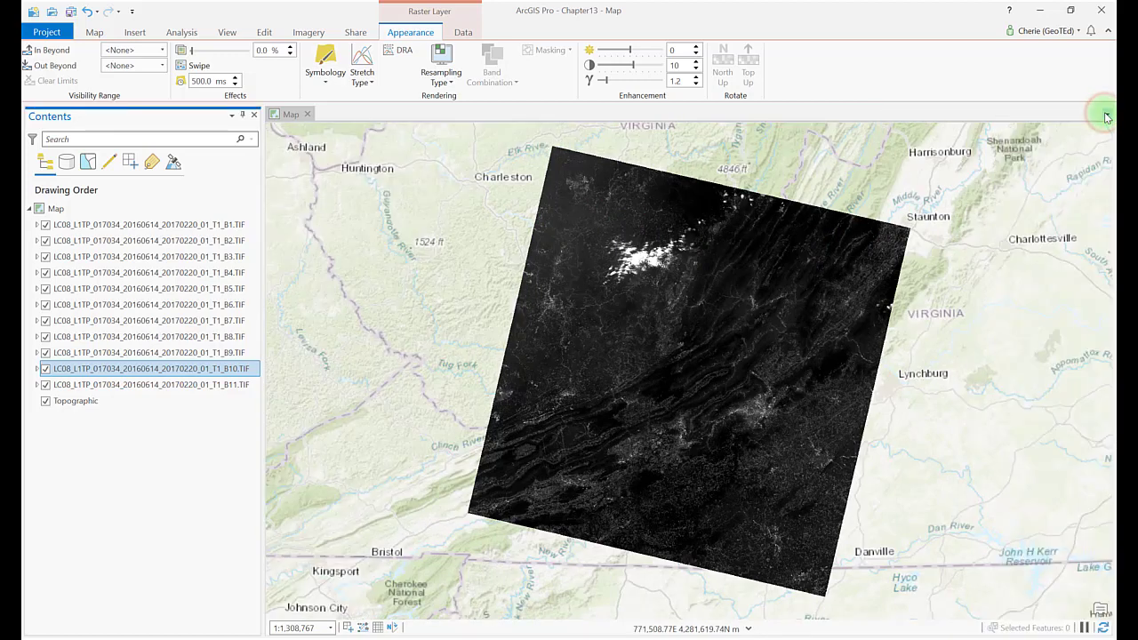
{"action": "left_click", "coordinate": [1105, 115]}
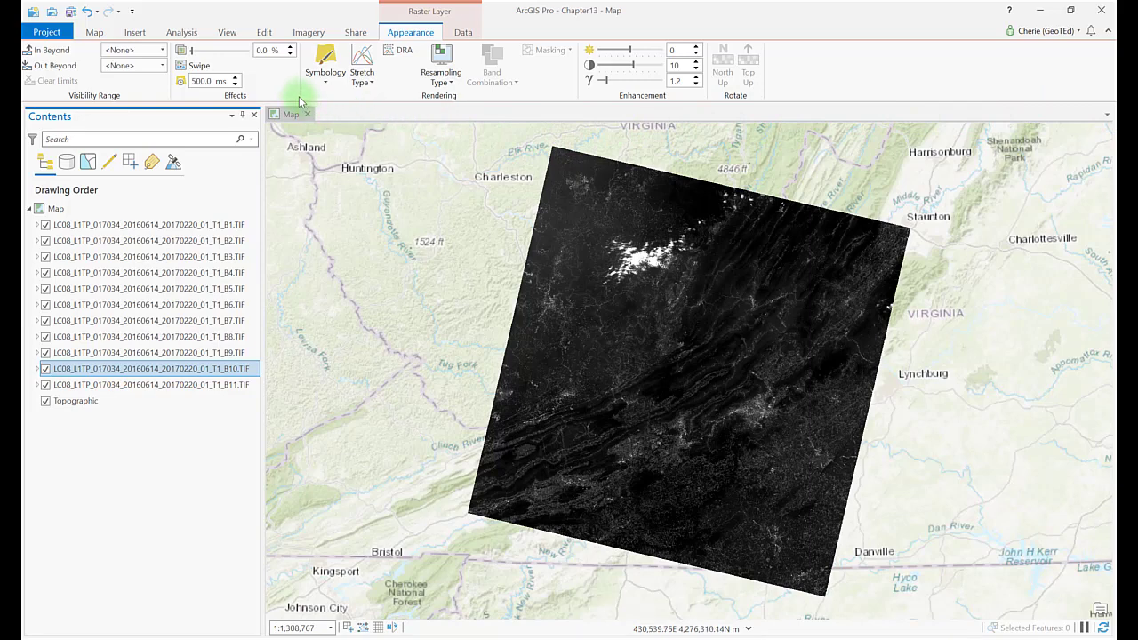
Switch off B1–B3 and B6–B11, leaving only B4 and B5 visible, and select B4
{"action": "left_click", "coordinate": [44, 224]}
{"action": "left_click", "coordinate": [44, 240]}
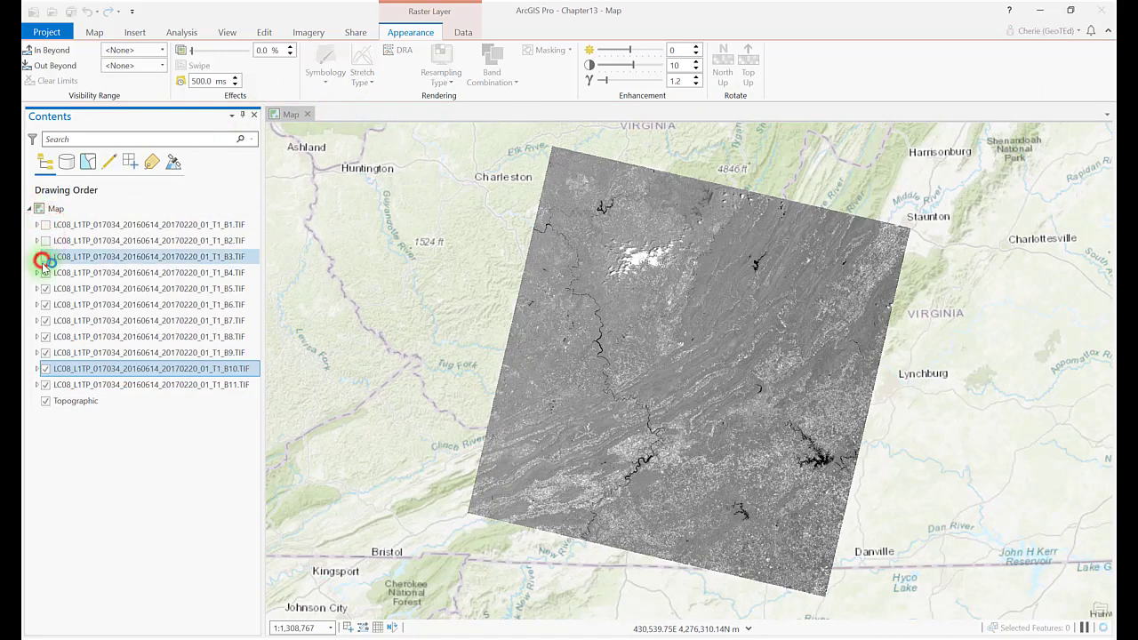
{"action": "left_click", "coordinate": [44, 256]}
{"action": "left_click", "coordinate": [42, 304]}
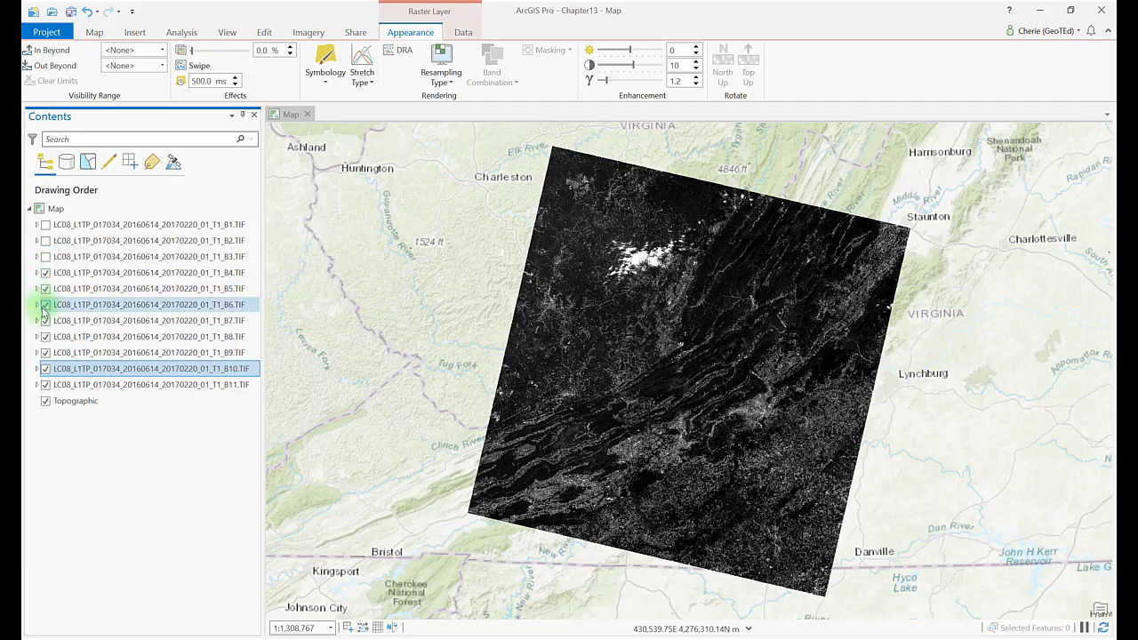
{"action": "left_click", "coordinate": [45, 320]}
{"action": "left_click", "coordinate": [46, 336]}
{"action": "left_click", "coordinate": [45, 352]}
{"action": "left_click", "coordinate": [45, 368]}
{"action": "left_click", "coordinate": [46, 384]}
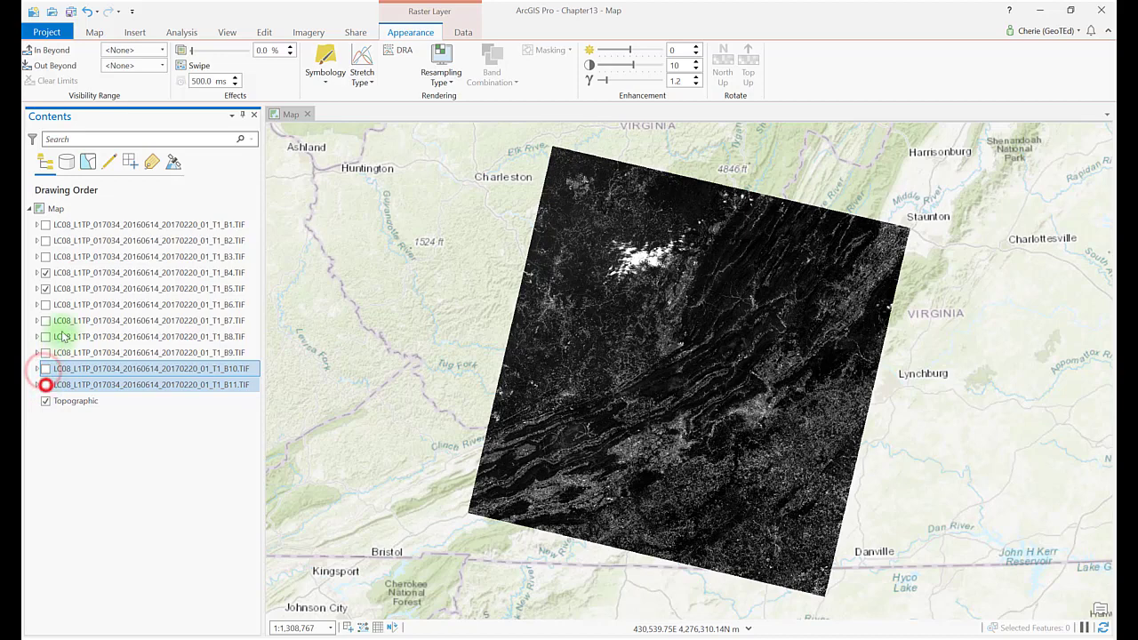
{"action": "left_click", "coordinate": [104, 273]}
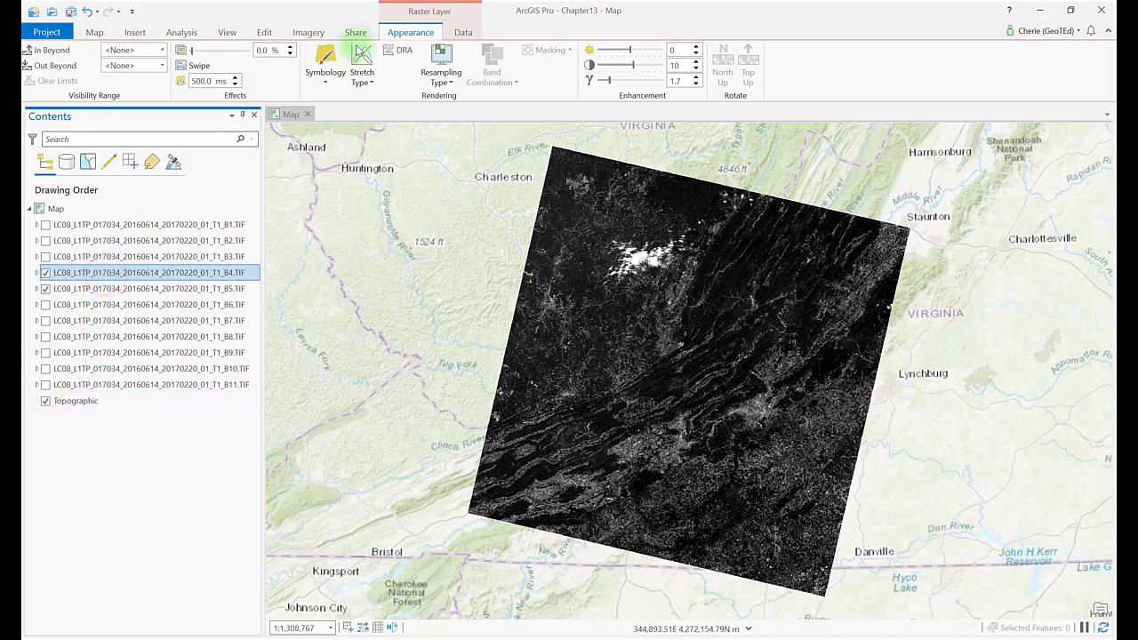
{"action": "left_click", "coordinate": [411, 36]}
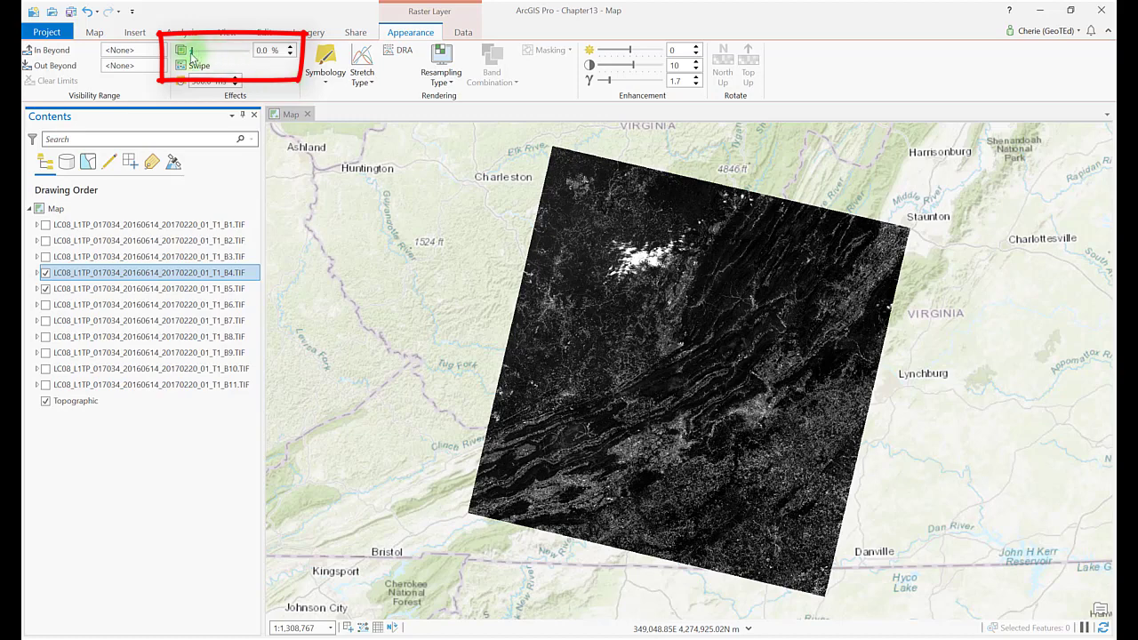
{"action": "left_click_drag", "start_coordinate": [190, 54], "coordinate": [235, 65]}
{"action": "left_click_drag", "start_coordinate": [228, 64], "coordinate": [188, 65]}
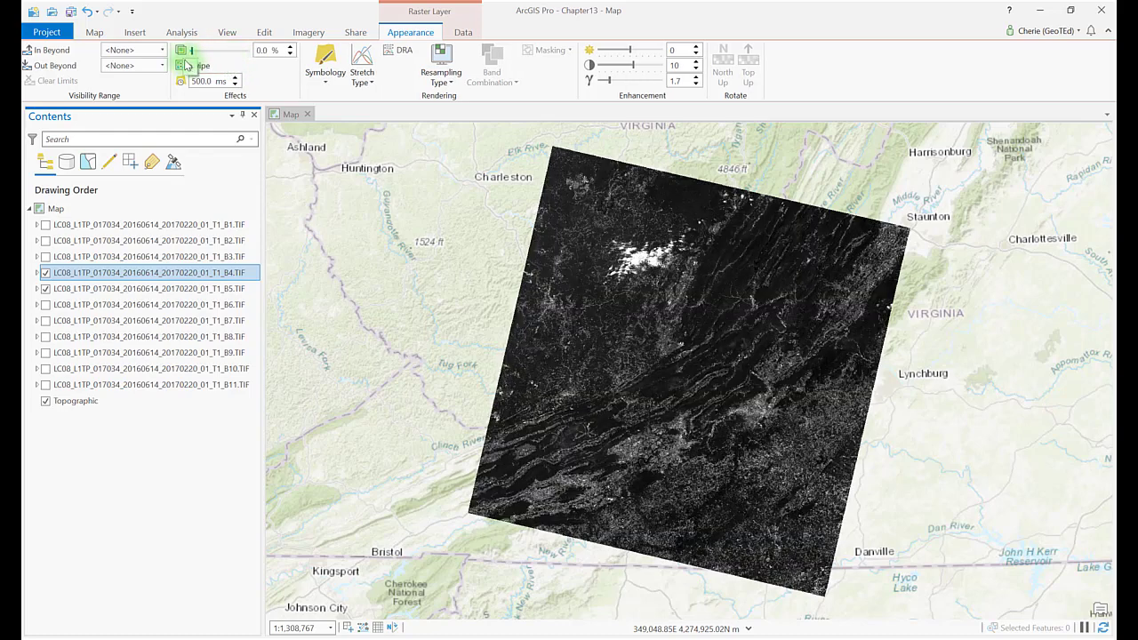
{"action": "left_click", "coordinate": [324, 62]}
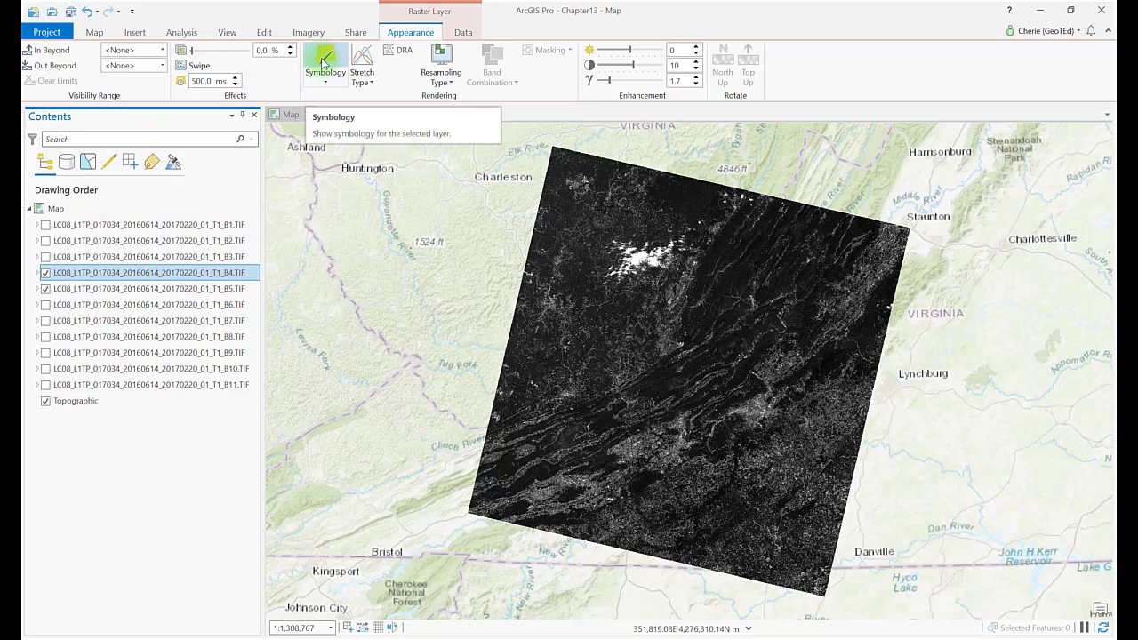
{"action": "left_click", "coordinate": [236, 290]}
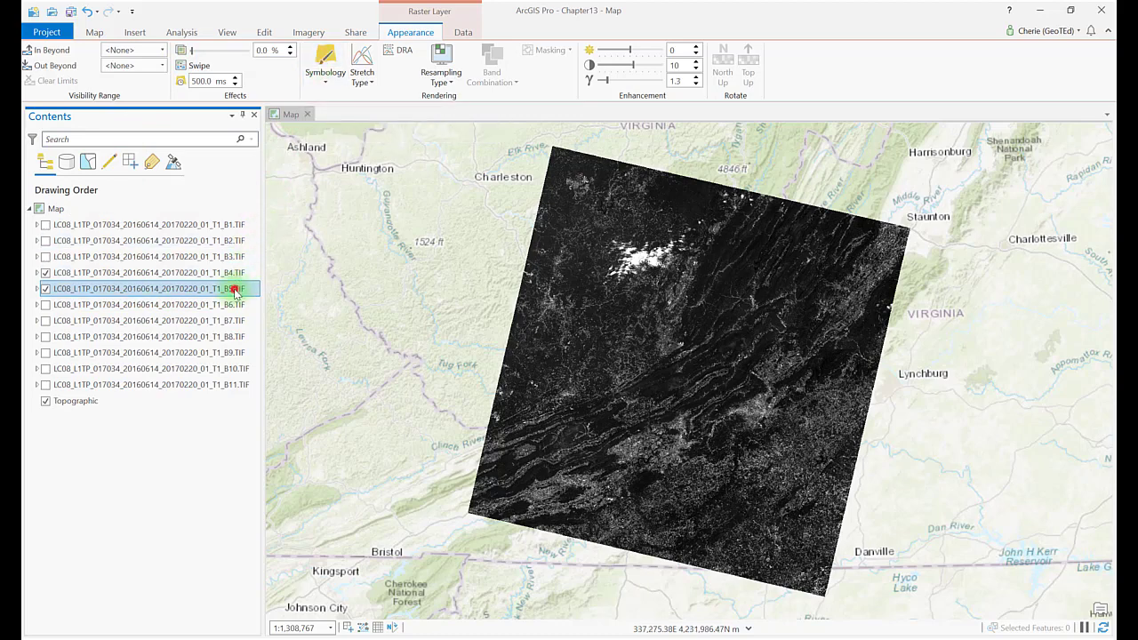
Apply a rainbow stretch colour scheme (0 to 46073) to the B5 band's symbology
{"action": "left_click", "coordinate": [36, 289]}
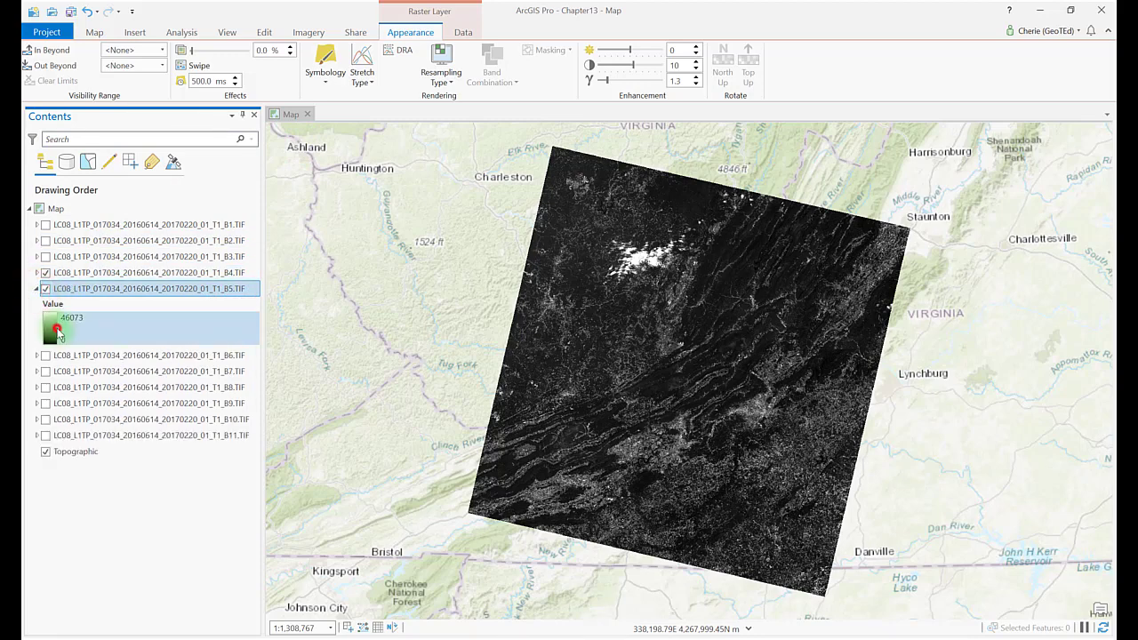
{"action": "left_click", "coordinate": [51, 331]}
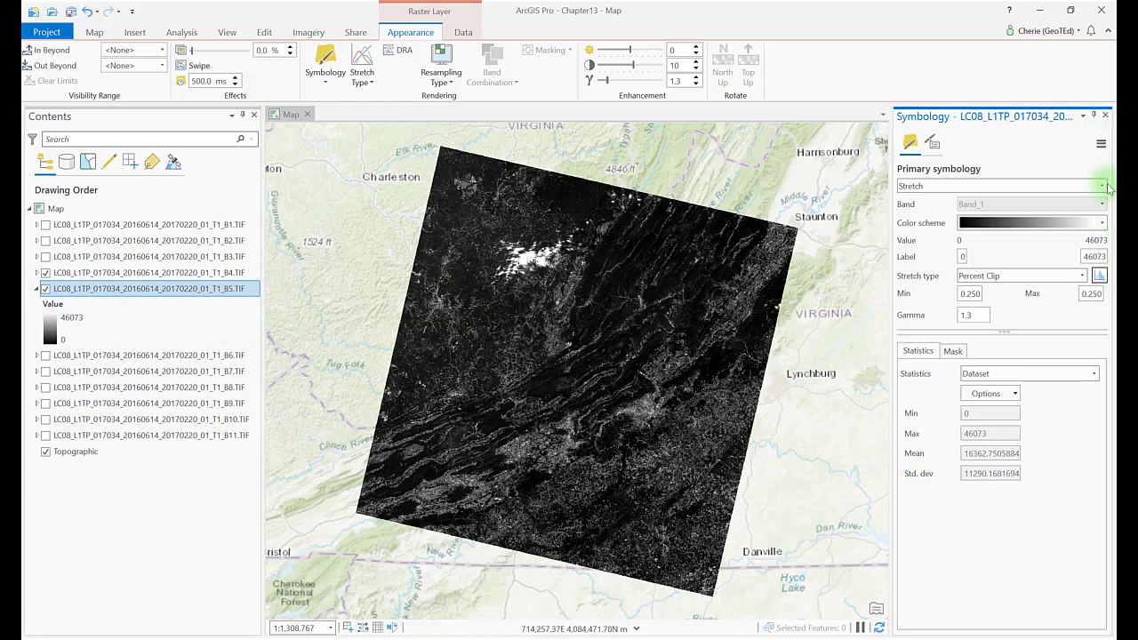
{"action": "left_click", "coordinate": [1101, 223]}
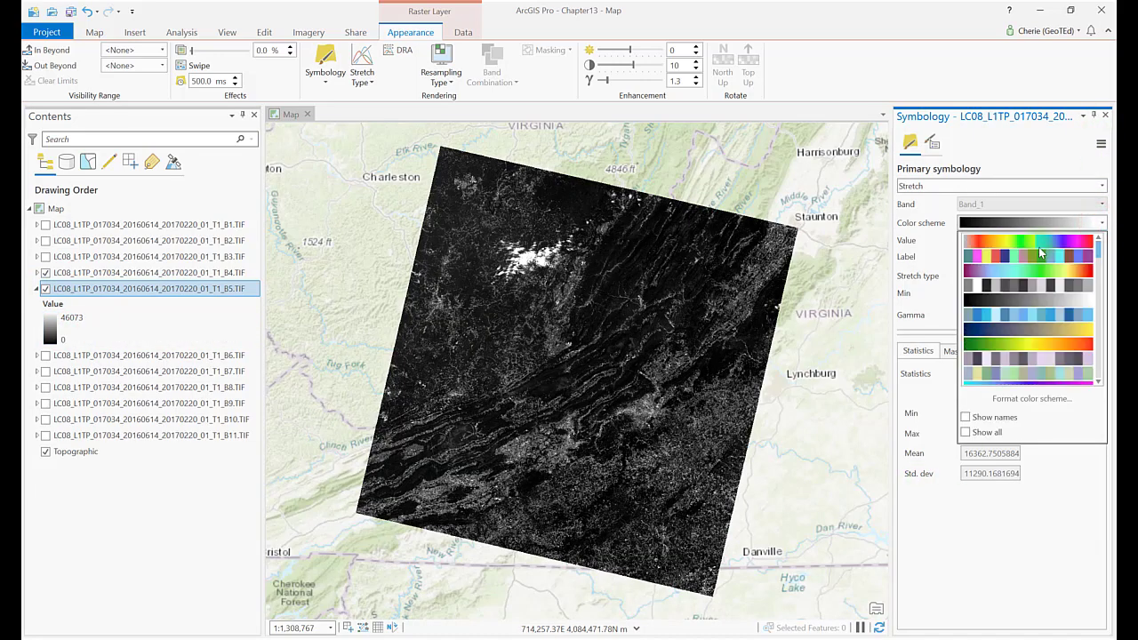
{"action": "left_click", "coordinate": [1031, 245]}
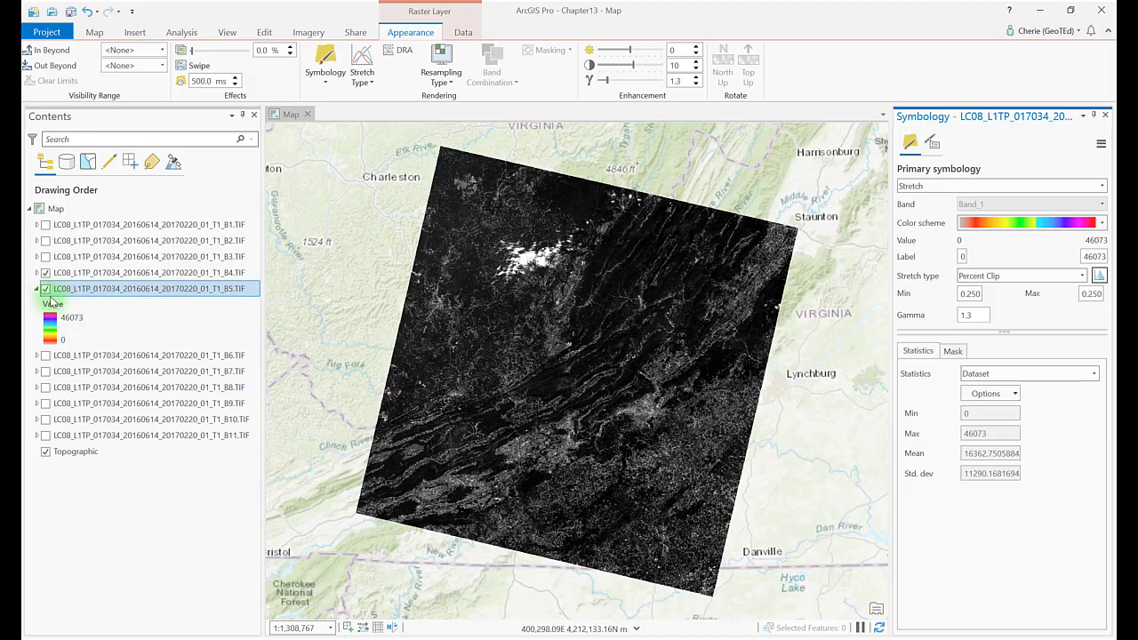
{"action": "left_click", "coordinate": [67, 277]}
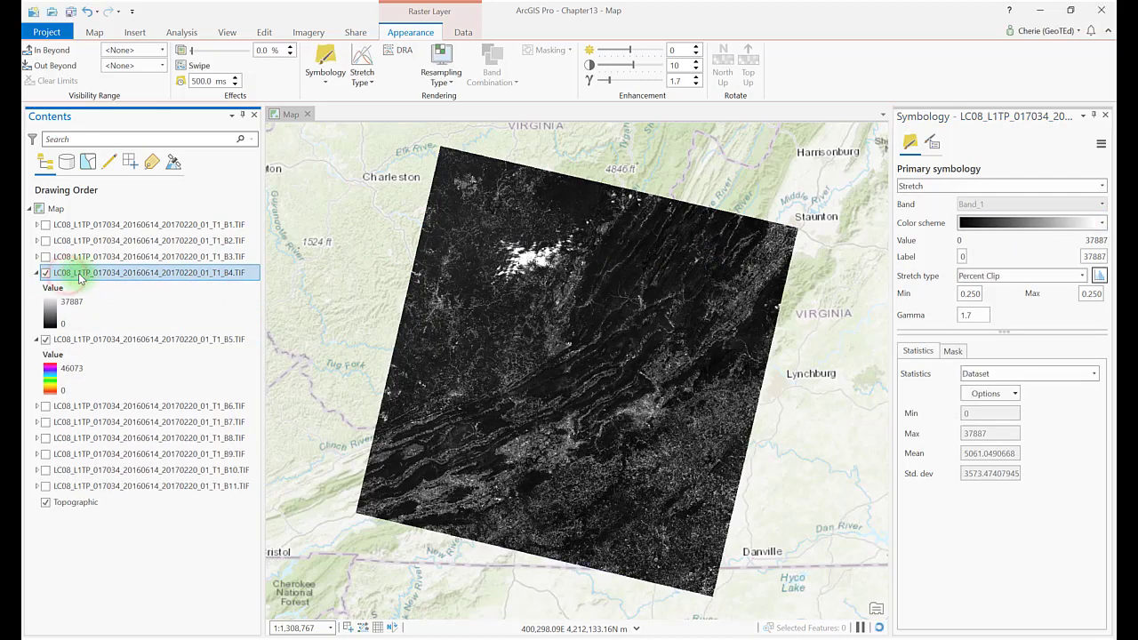
Swipe the B4 layer across the map to reveal the rainbow-coloured B5 beneath
{"action": "left_click", "coordinate": [200, 80]}
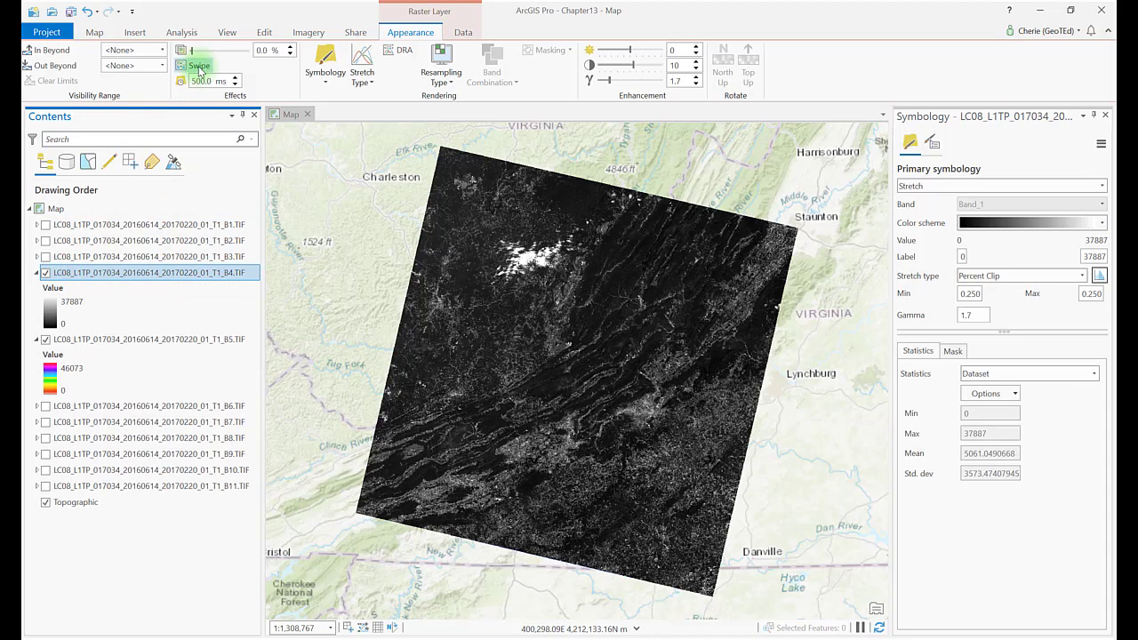
{"action": "left_click", "coordinate": [198, 66]}
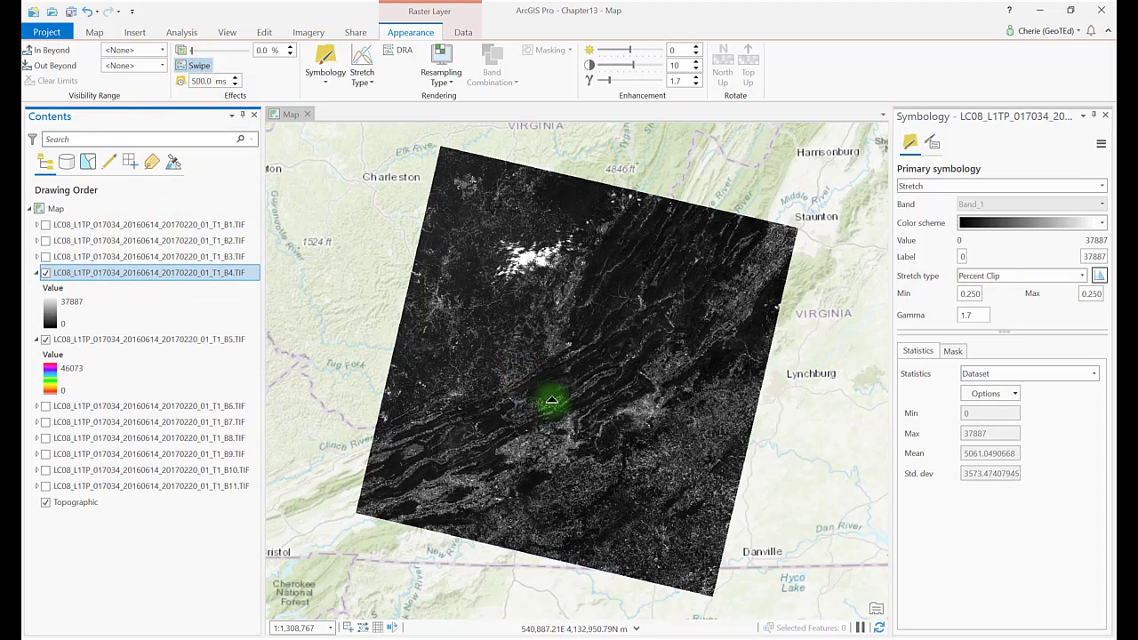
{"action": "left_click_drag", "start_coordinate": [551, 400], "coordinate": [629, 345]}
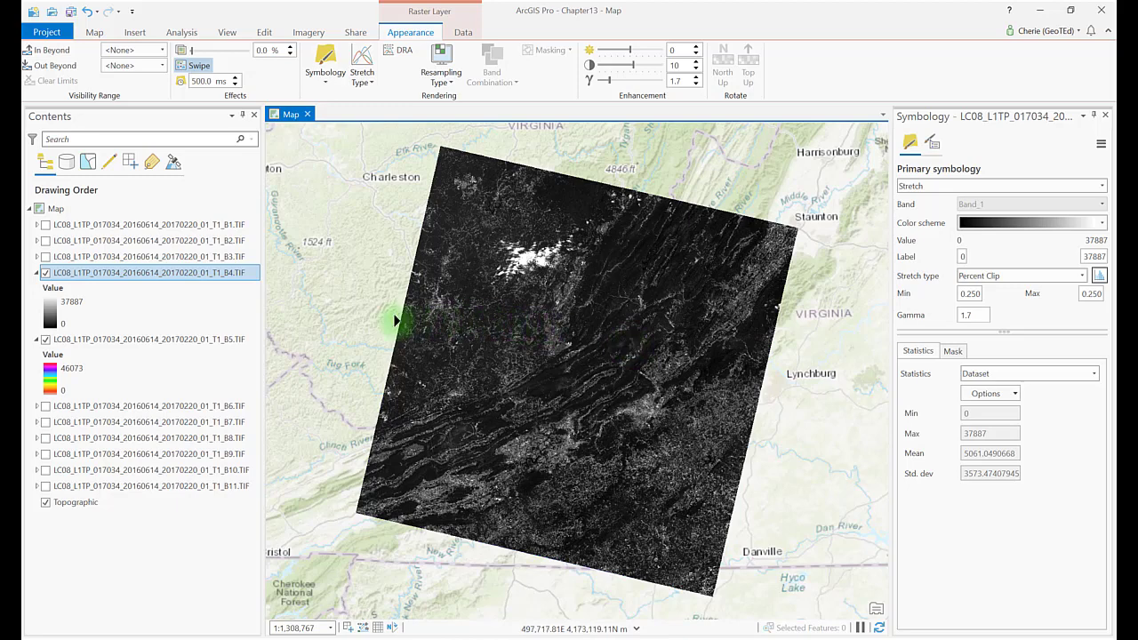
{"action": "right_click", "coordinate": [149, 277]}
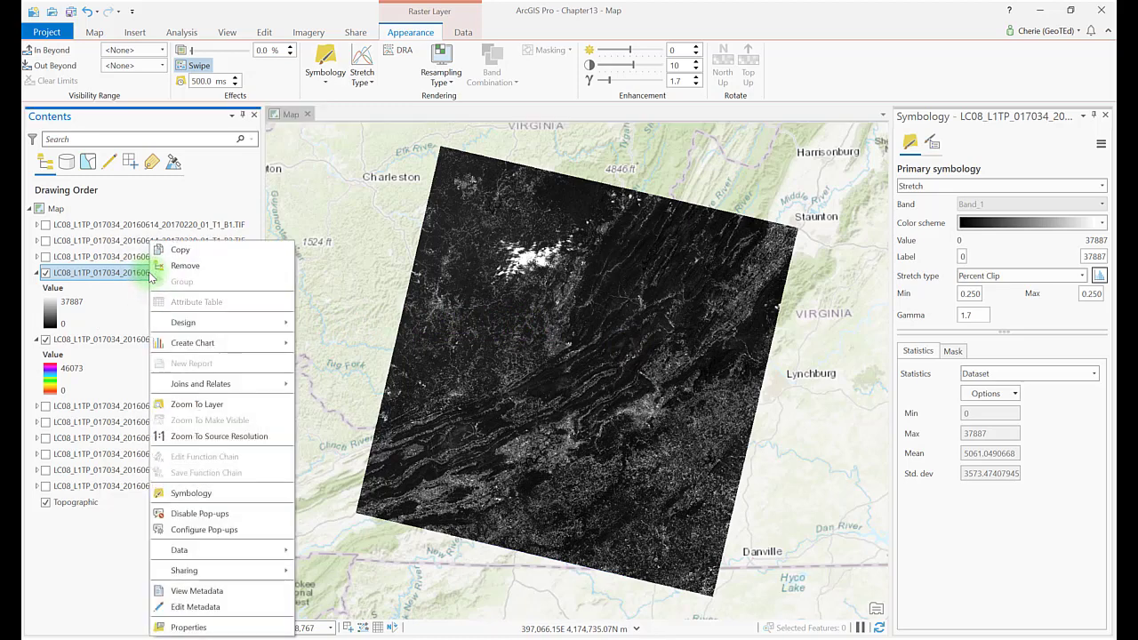
{"action": "left_click", "coordinate": [203, 625]}
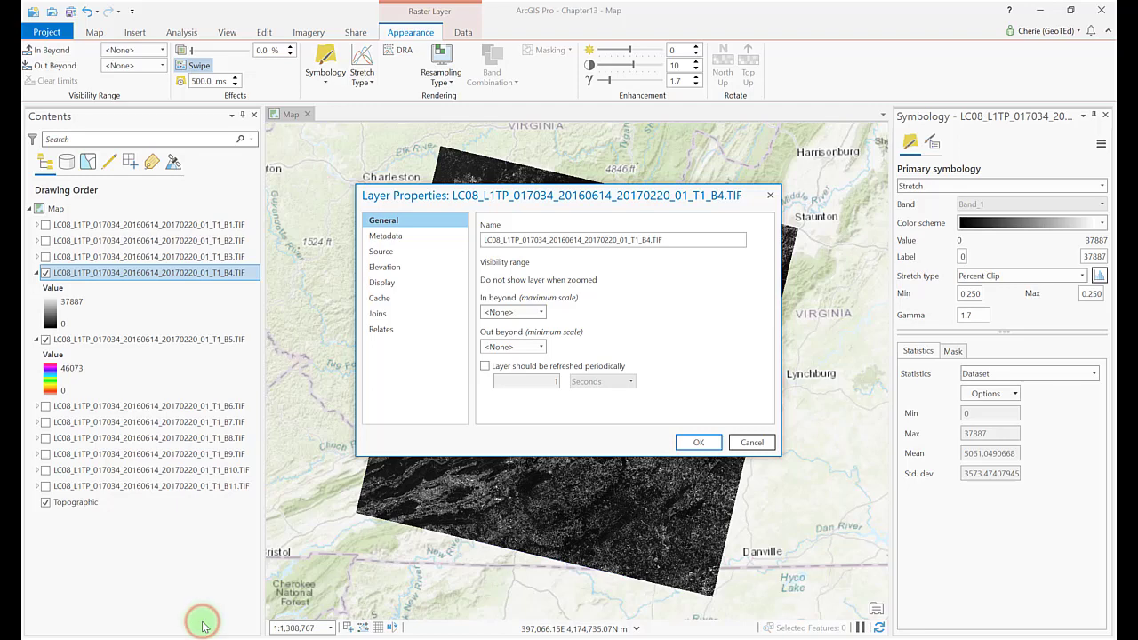
{"action": "left_click", "coordinate": [381, 254]}
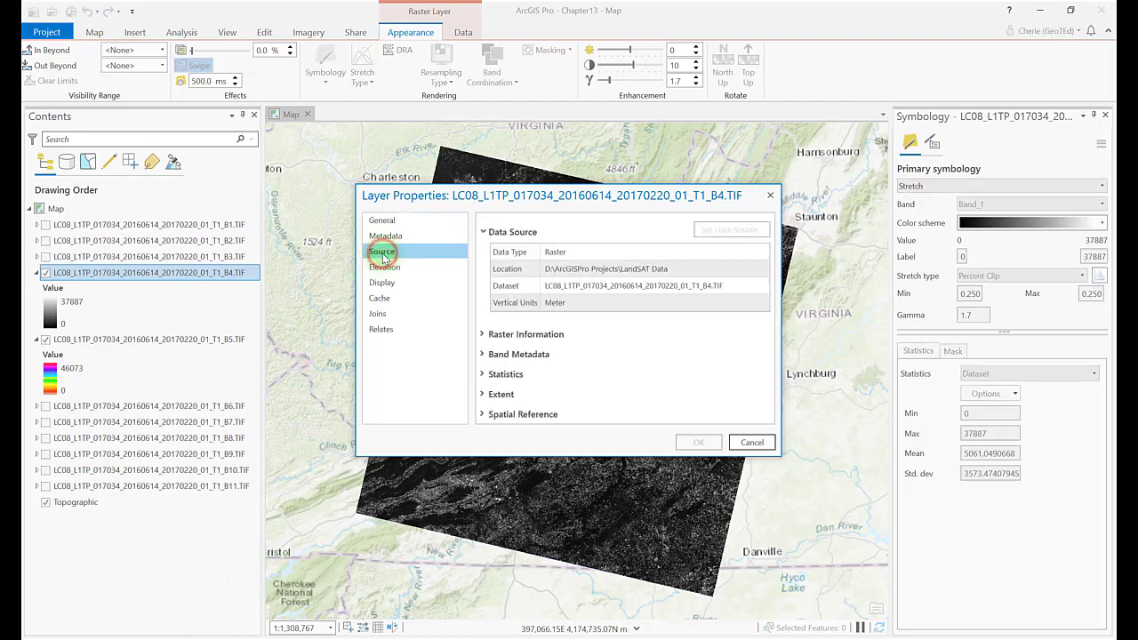
{"action": "left_click", "coordinate": [481, 335]}
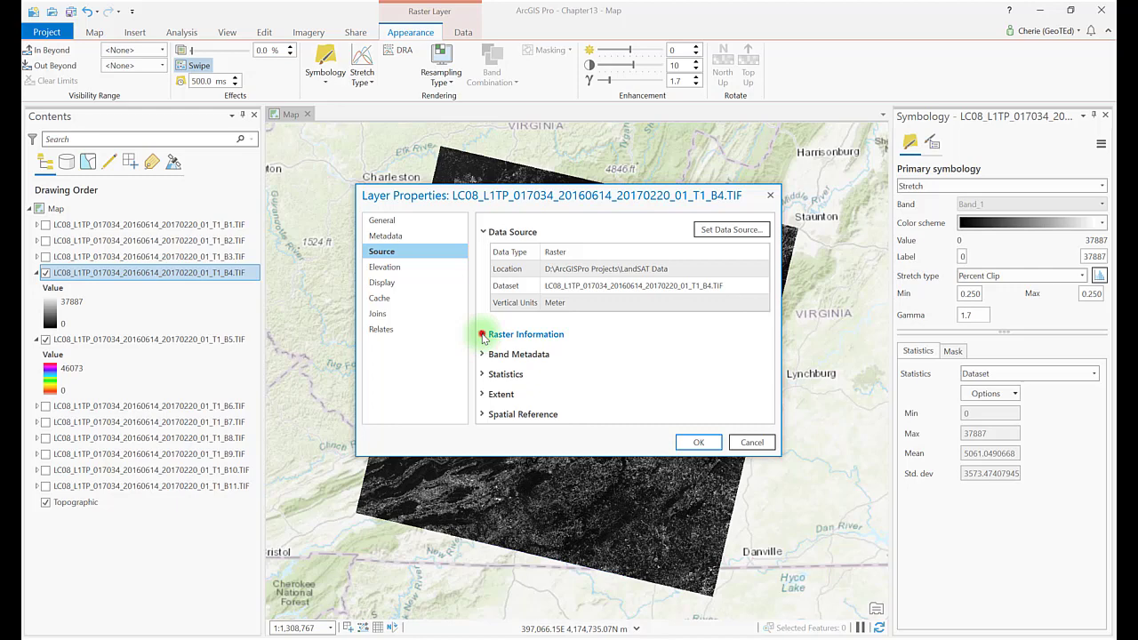
{"action": "scroll", "coordinate": [655, 283], "scroll_direction": "down", "scroll_amount": 2}
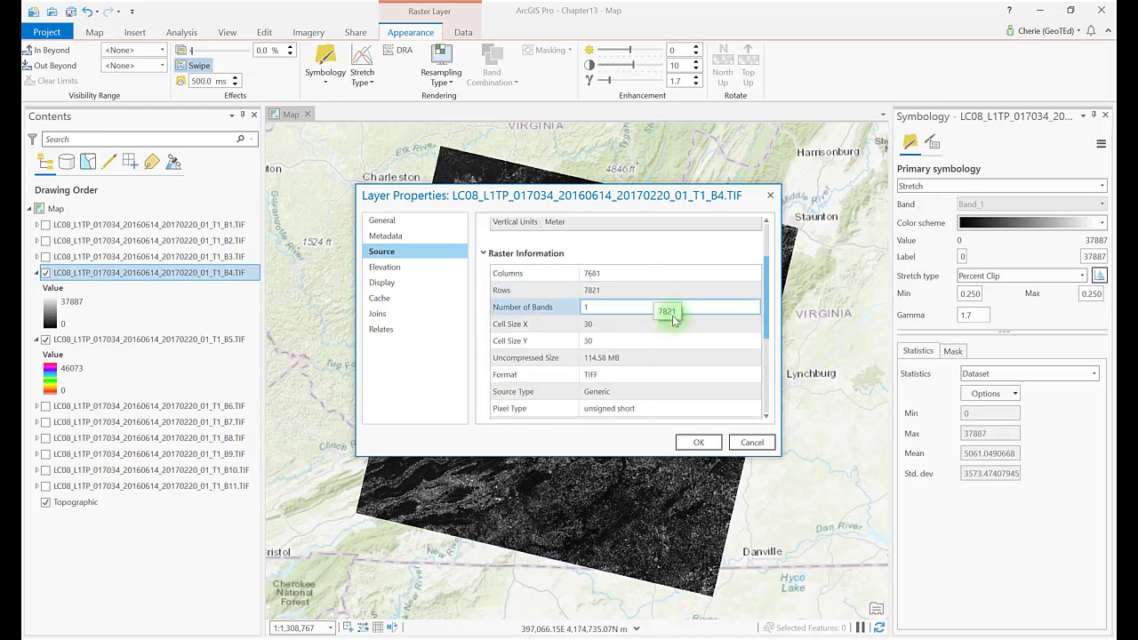
{"action": "left_click", "coordinate": [673, 318]}
{"action": "left_click", "coordinate": [683, 342]}
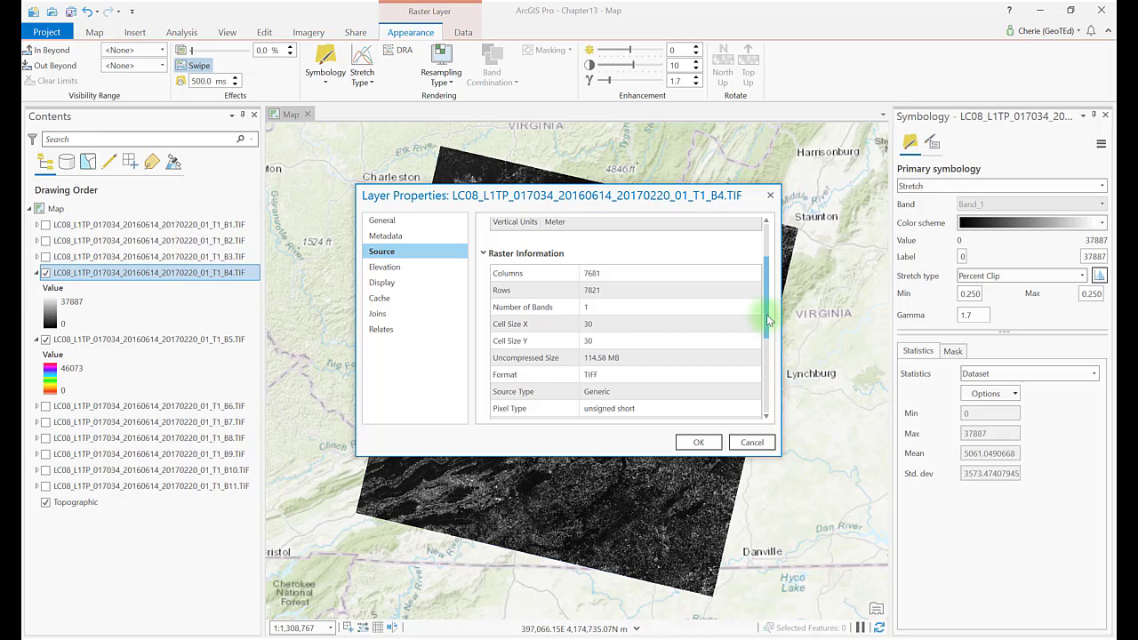
{"action": "left_click_drag", "start_coordinate": [767, 317], "coordinate": [768, 413]}
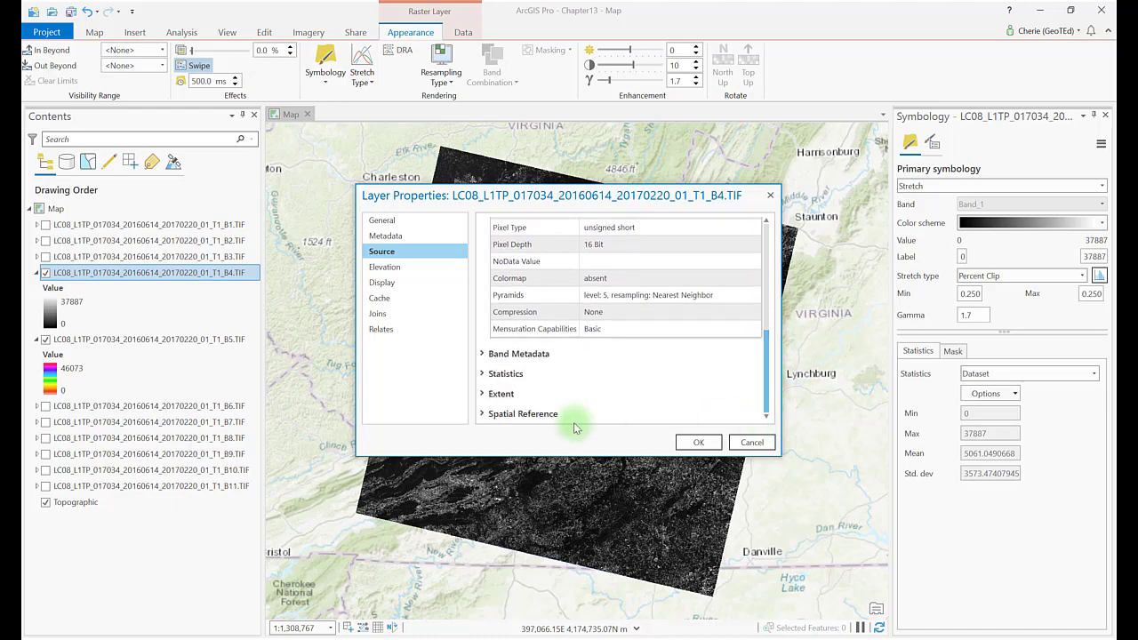
{"action": "left_click", "coordinate": [479, 414]}
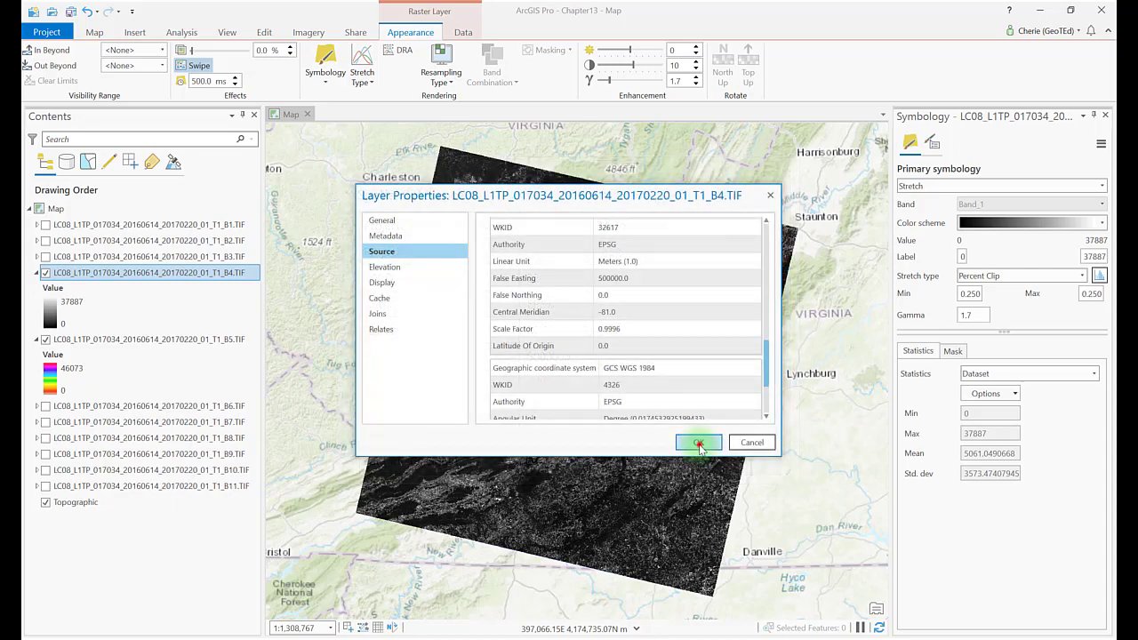
{"action": "left_click", "coordinate": [699, 444]}
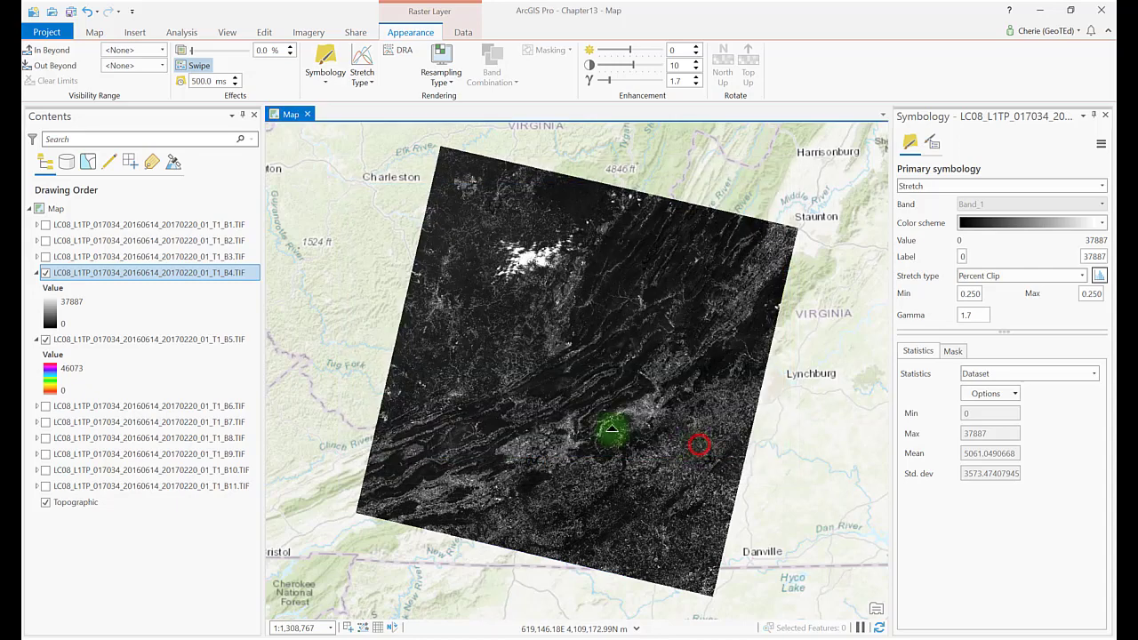
{"action": "left_click", "coordinate": [197, 277]}
{"action": "right_click", "coordinate": [198, 277]}
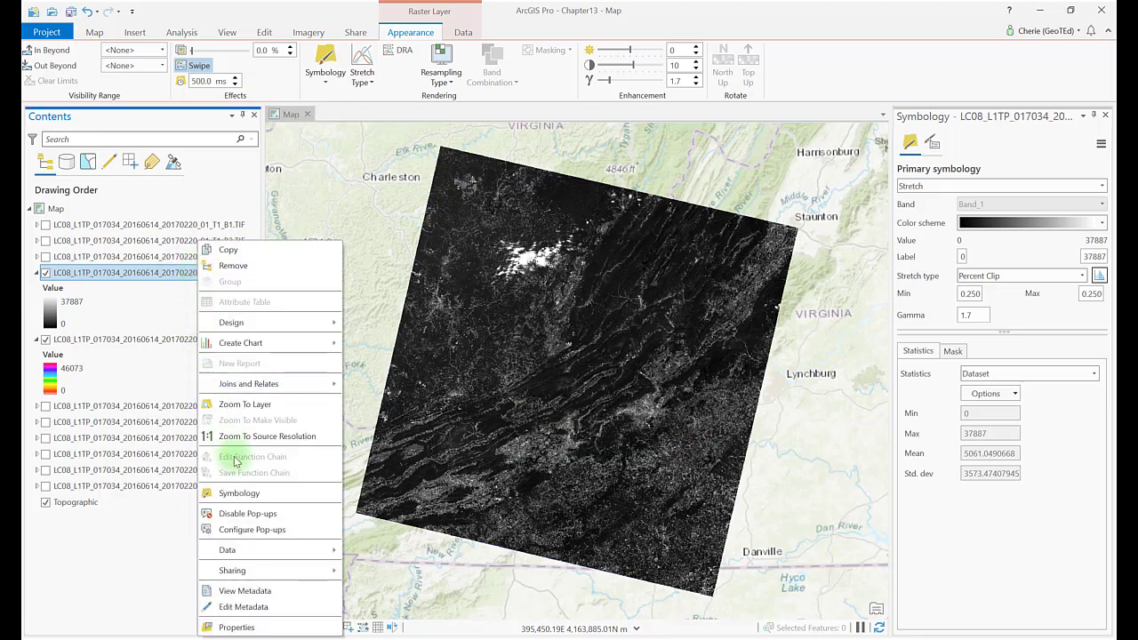
{"action": "left_click", "coordinate": [236, 495]}
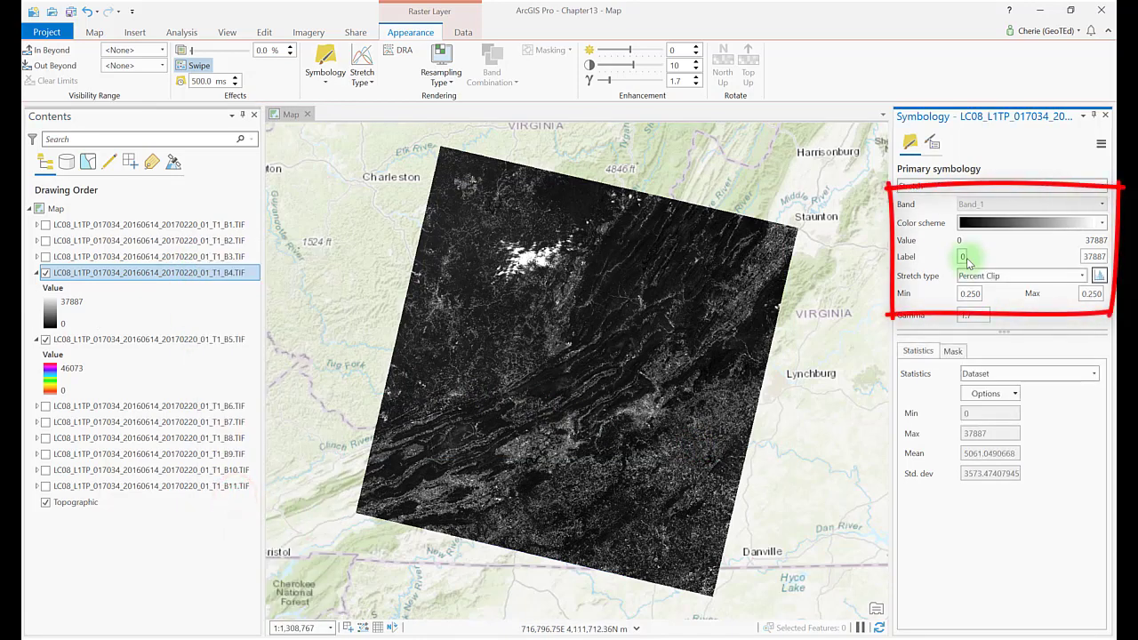